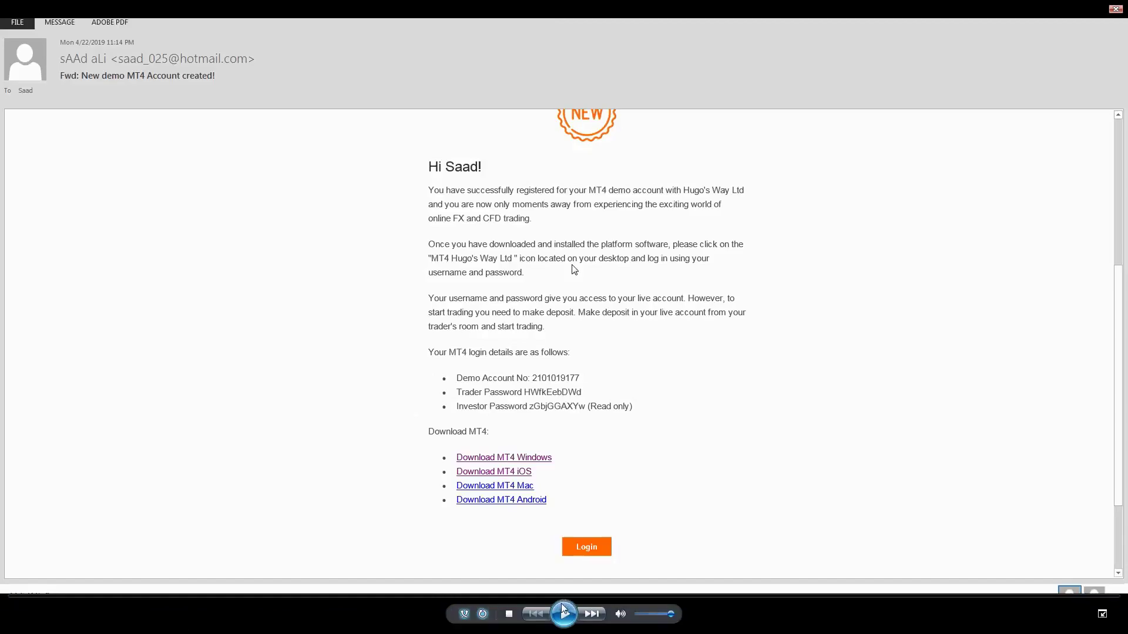
- Highlight, then deselect, the MT4 login details in the demo account confirmation email
click(564, 612)
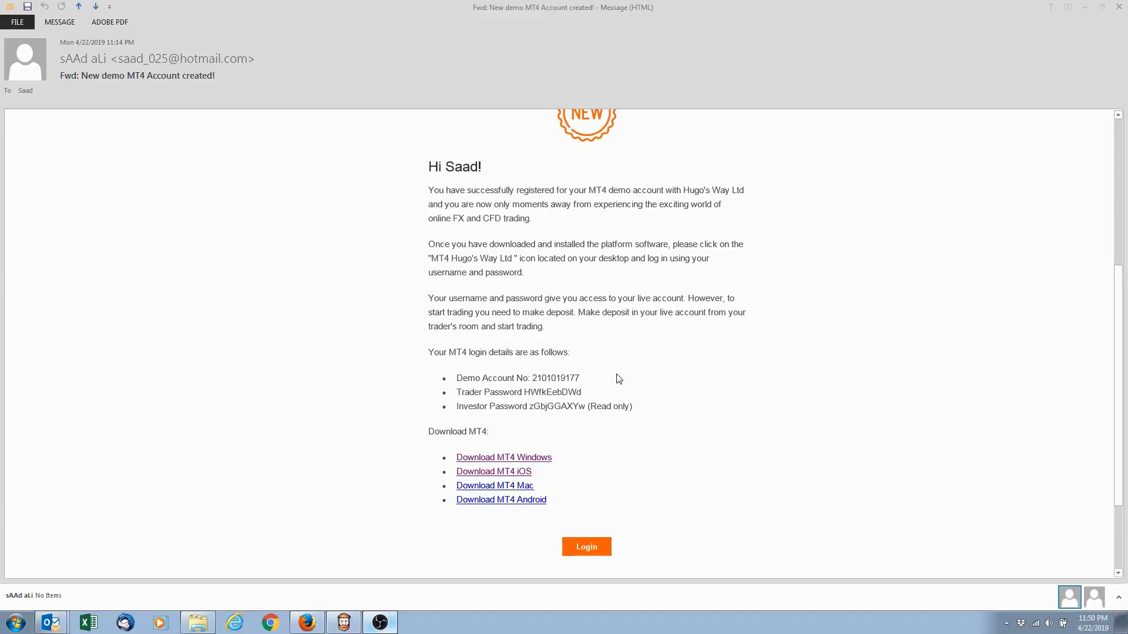
drag(657, 421, 433, 363)
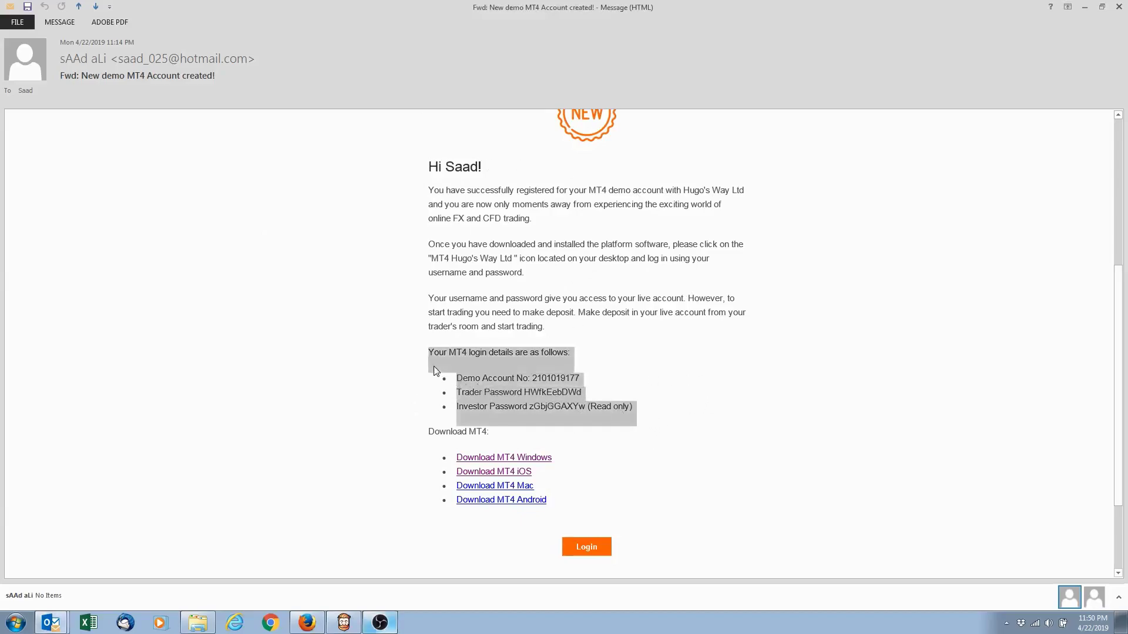
click(746, 362)
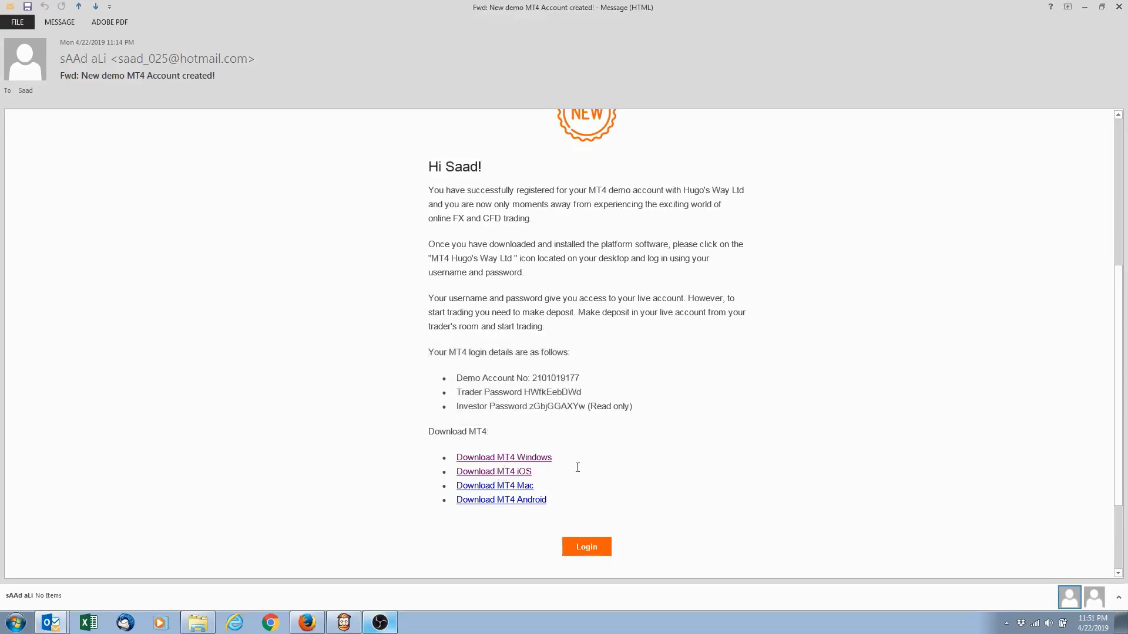
- Maximize the MetaTrader 4 window and toggle the Market Watch panel on and off
click(343, 623)
drag(373, 87, 426, 82)
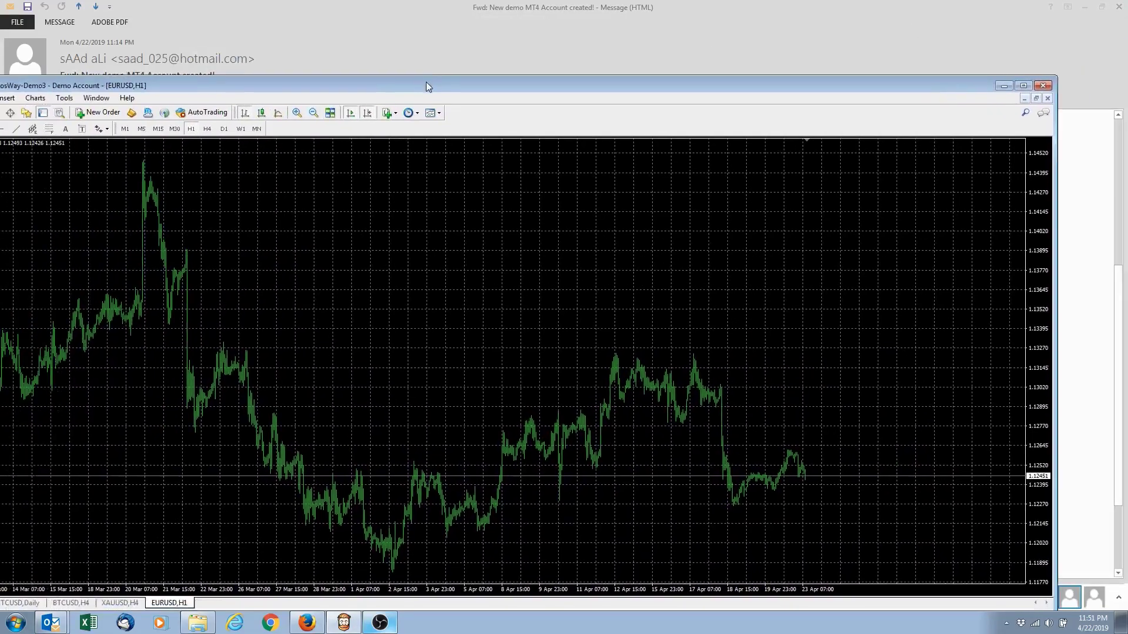
double_click(426, 81)
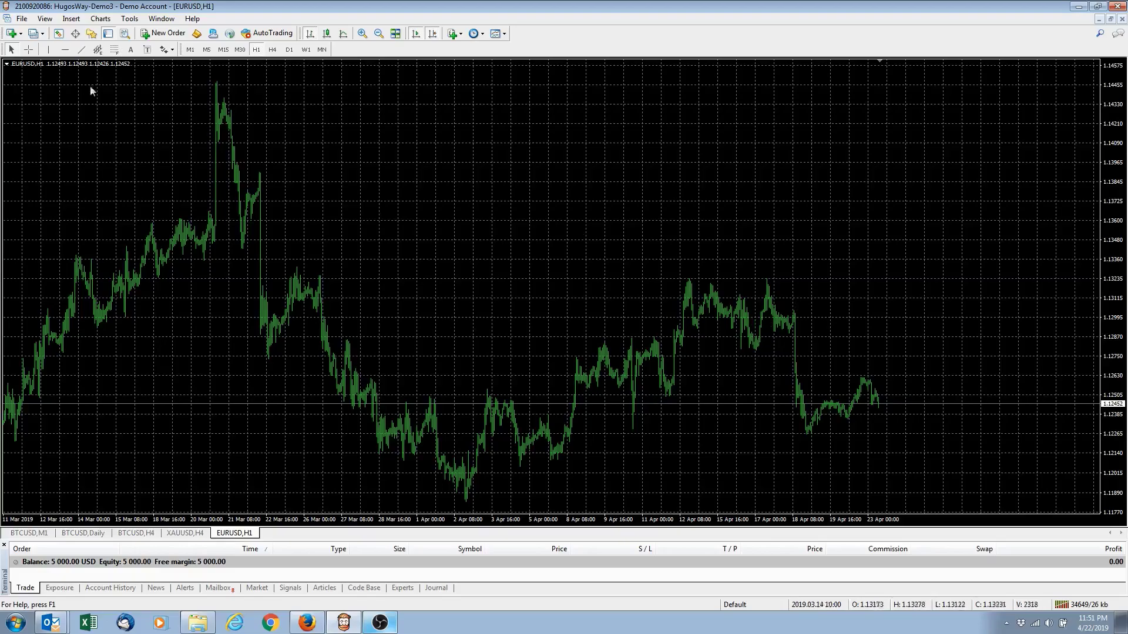
click(58, 33)
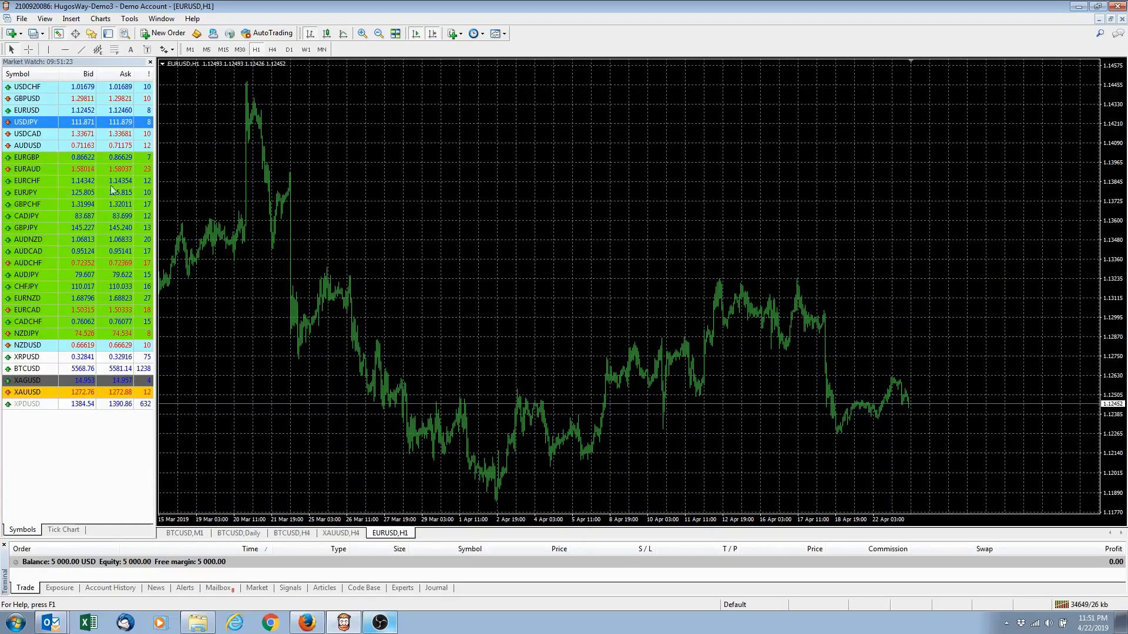
click(59, 35)
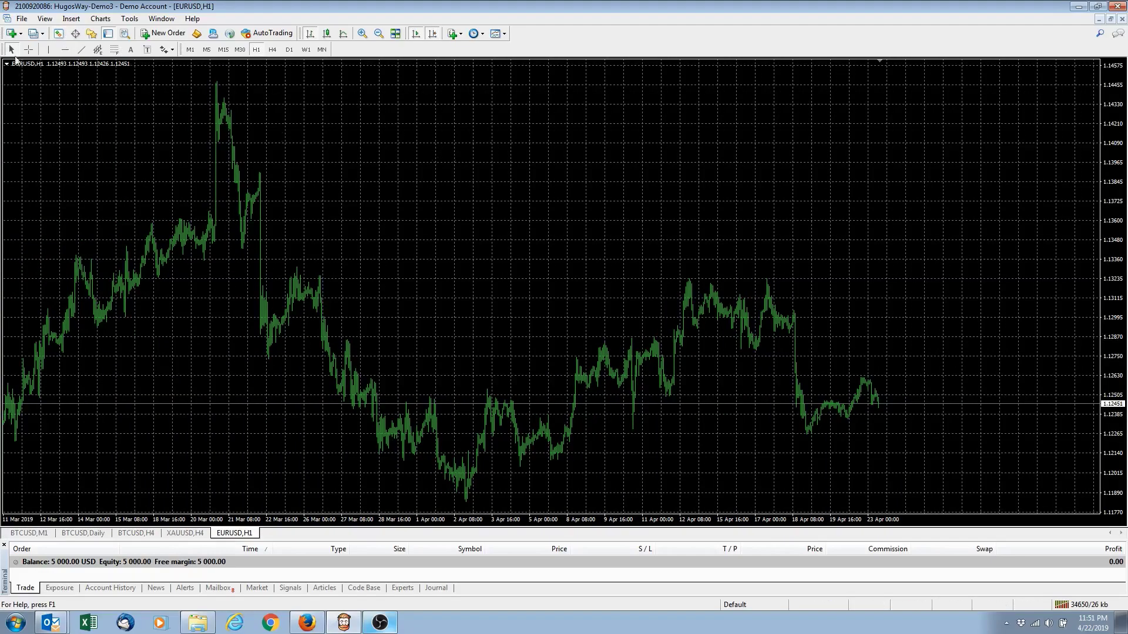
- Place a 0.50-lot EURUSD Sell by Market order and acknowledge its confirmation
click(162, 33)
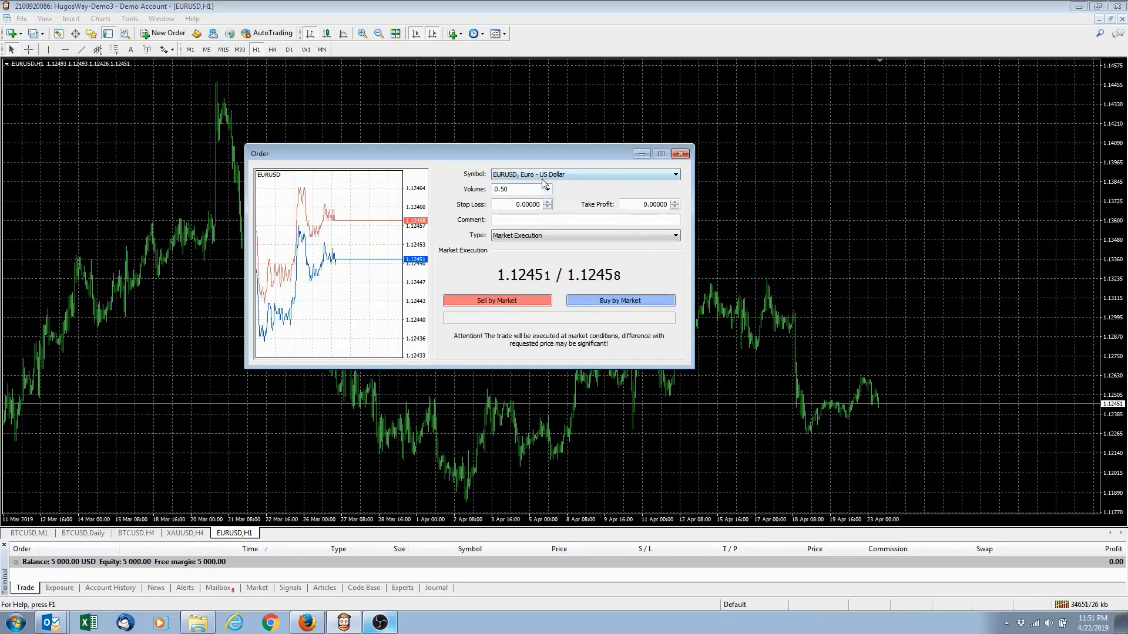
click(547, 192)
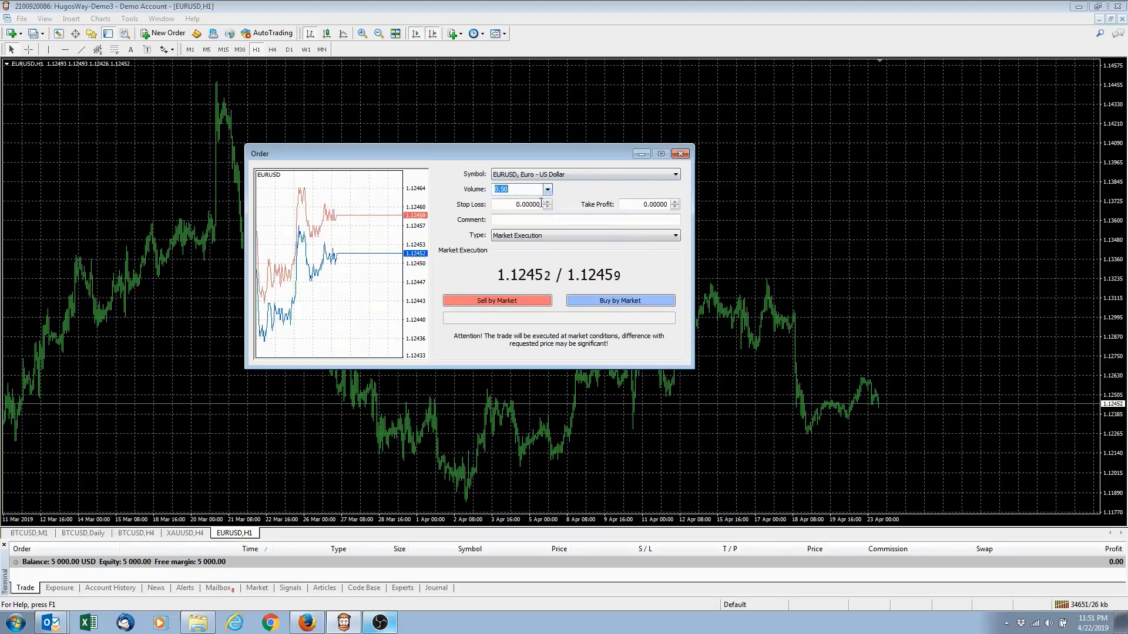
click(507, 304)
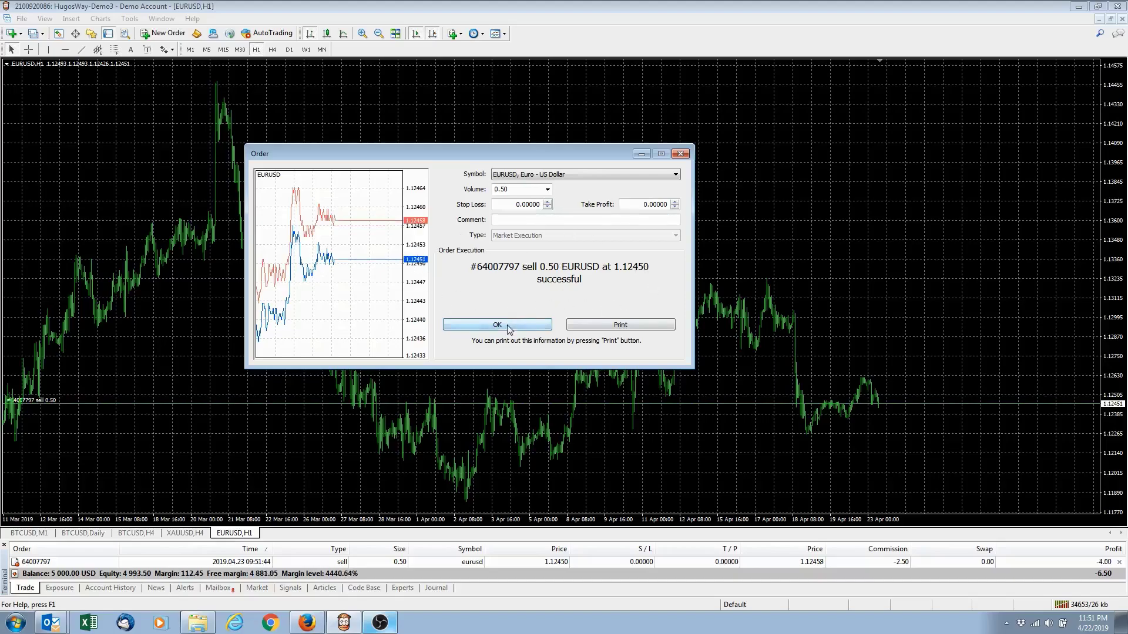
click(508, 328)
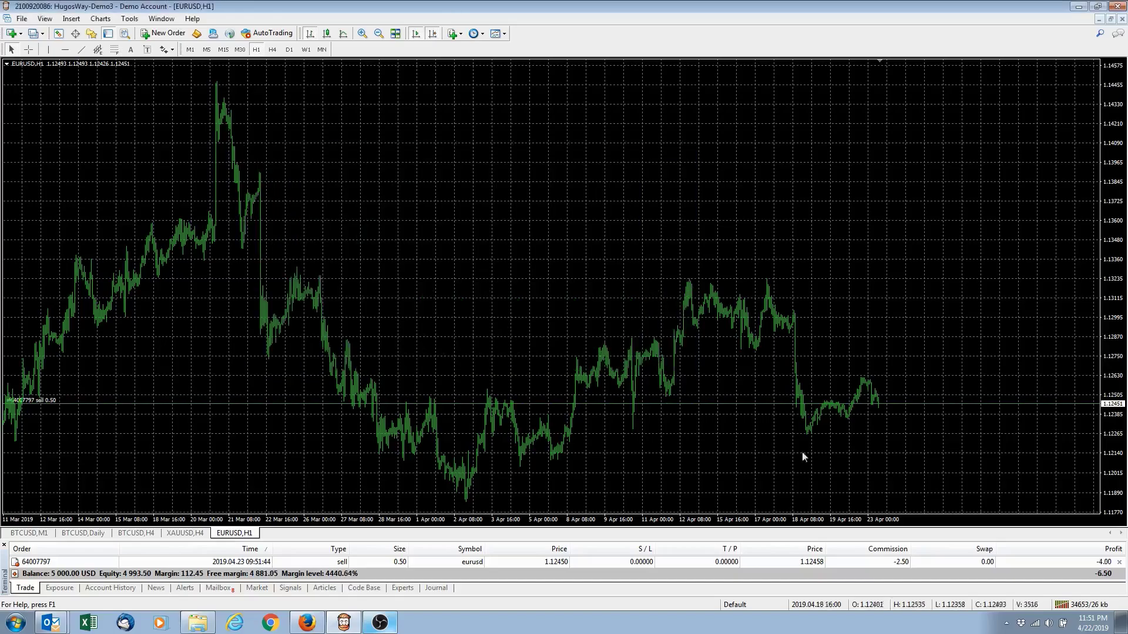
- Turn off the chart grid and set the sell's stop loss at 1.13345
right_click(574, 234)
click(641, 368)
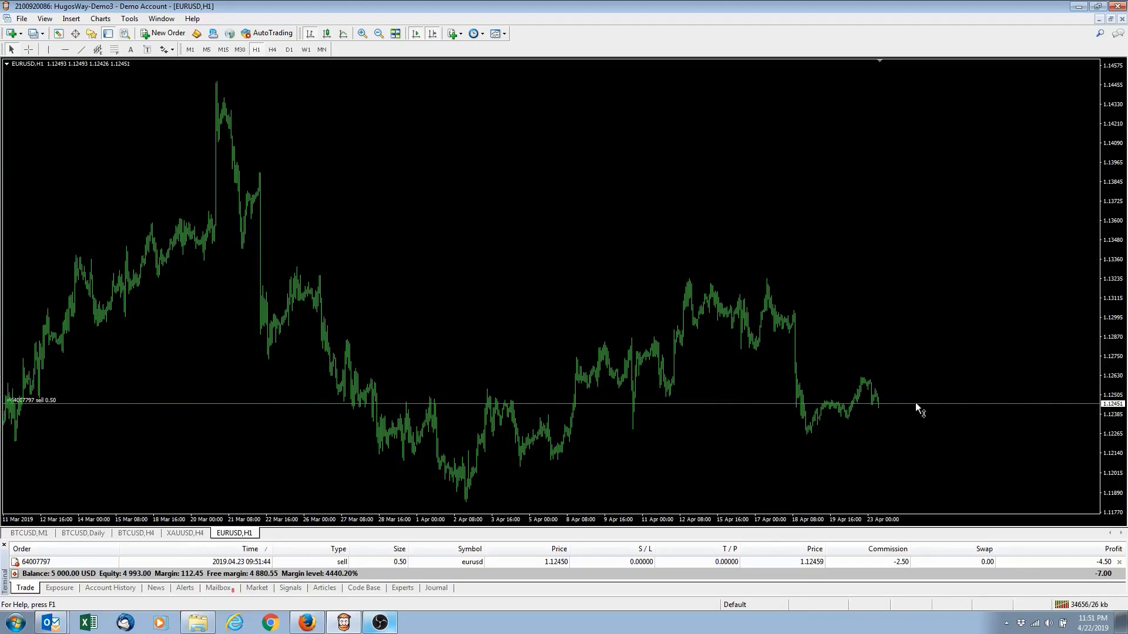
drag(915, 404, 919, 261)
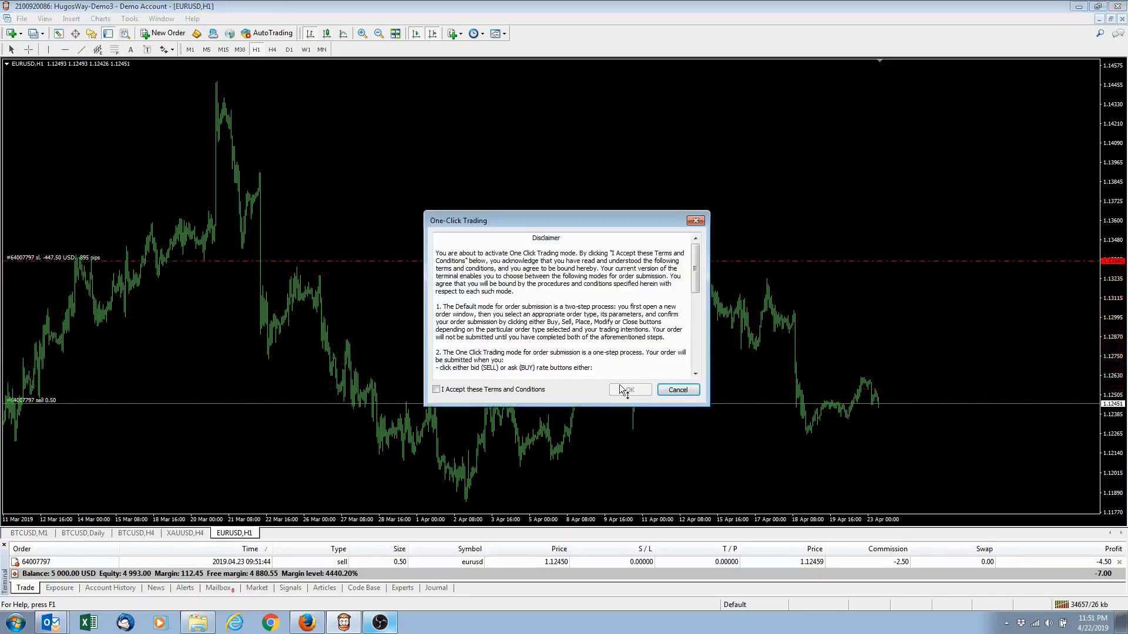
click(677, 390)
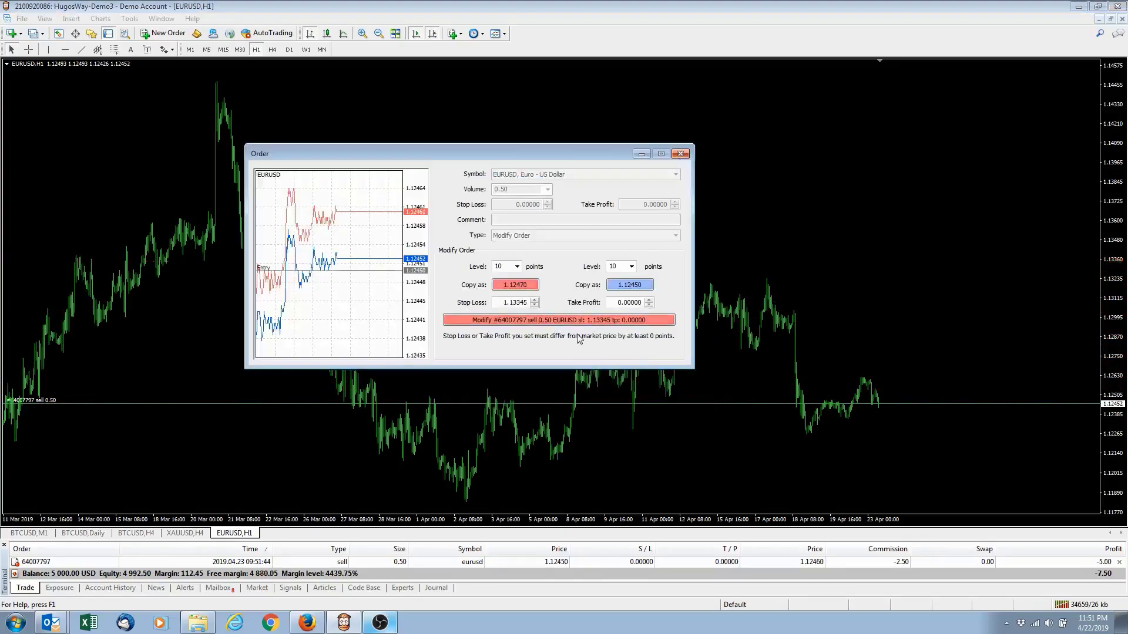
click(573, 323)
click(514, 329)
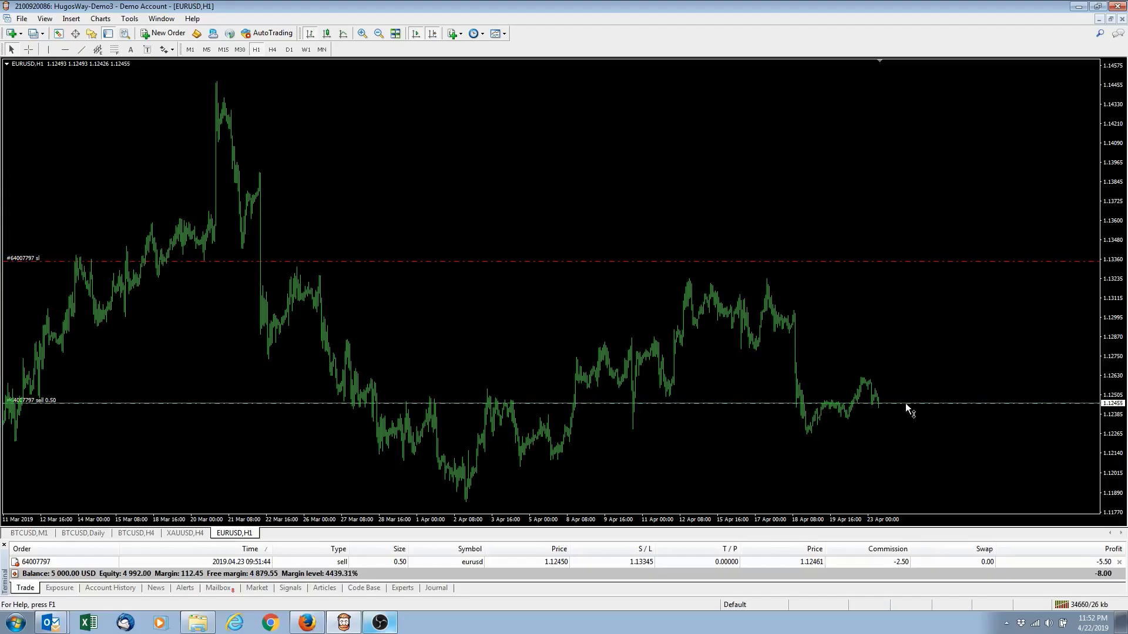
- Set the sell's take profit at 1.11837
drag(905, 403, 930, 500)
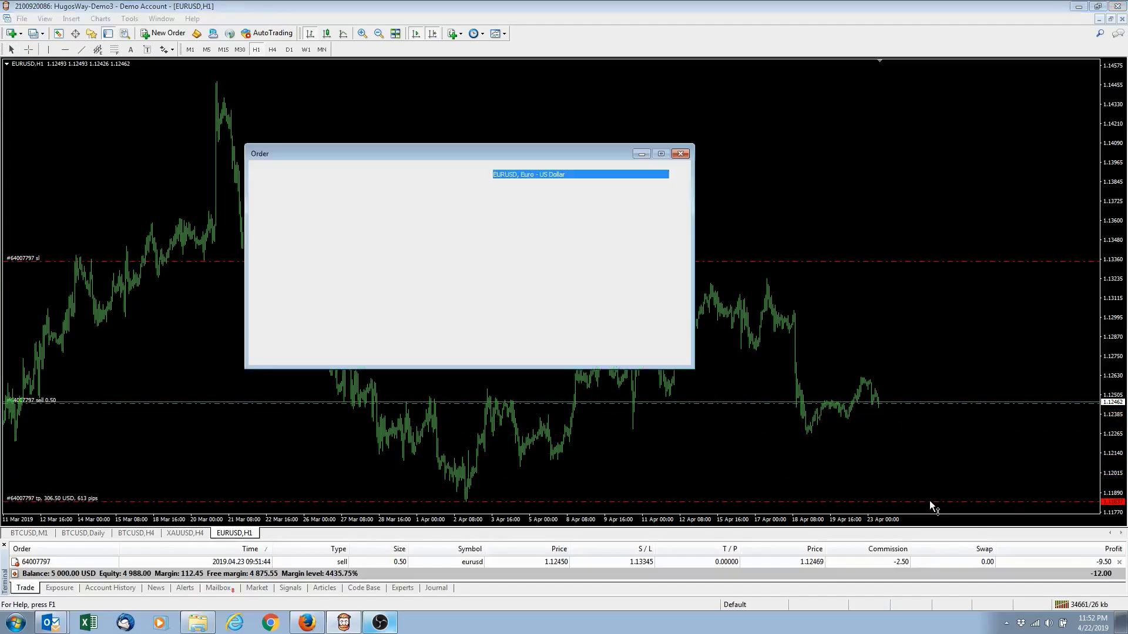
key(Return)
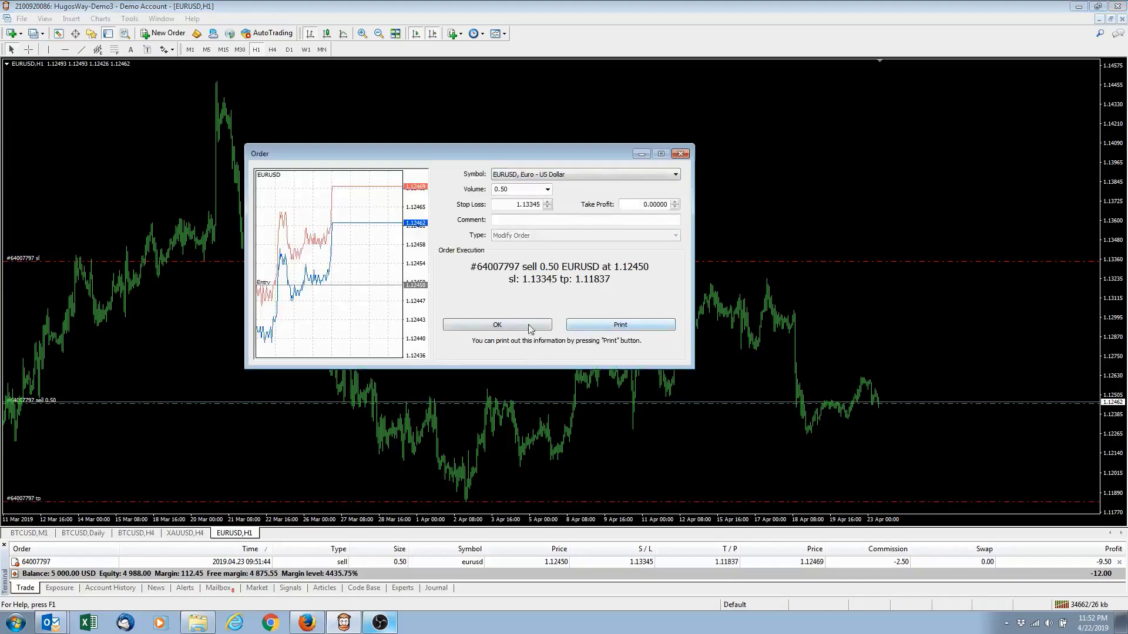
key(Return)
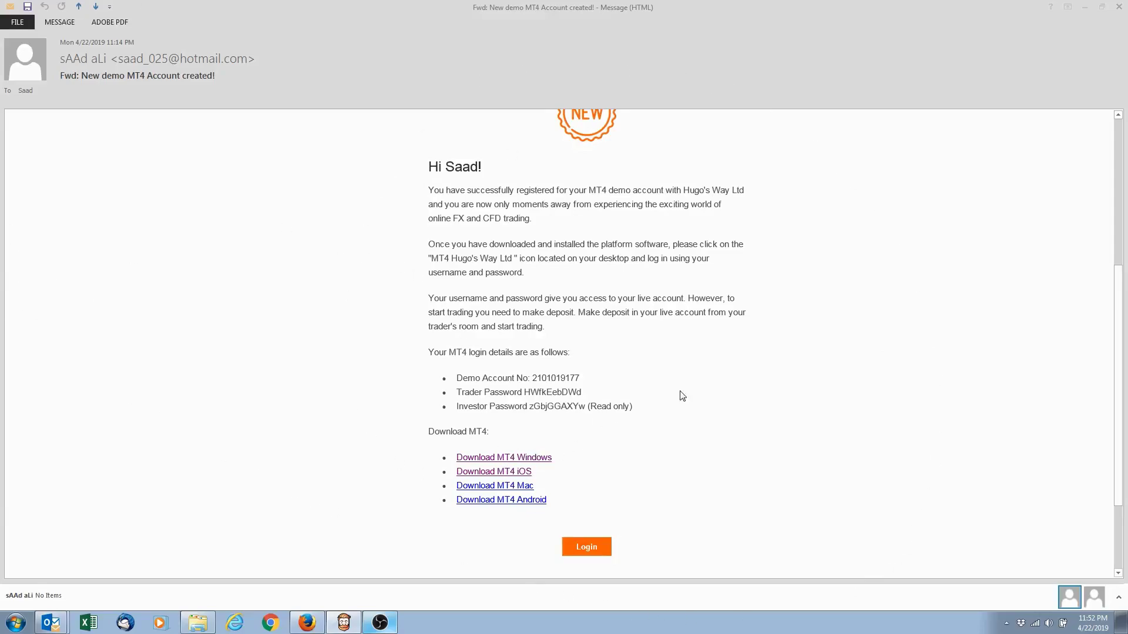
- Highlight the login details and the Download MT4 Windows and iOS links in the email
drag(657, 411, 294, 323)
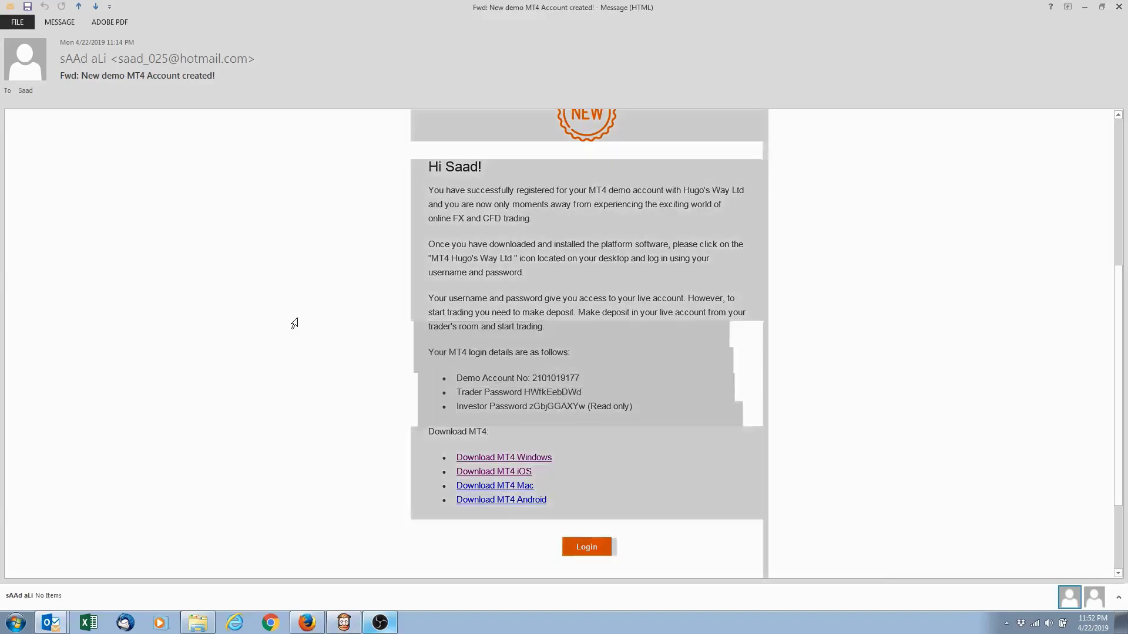
click(666, 496)
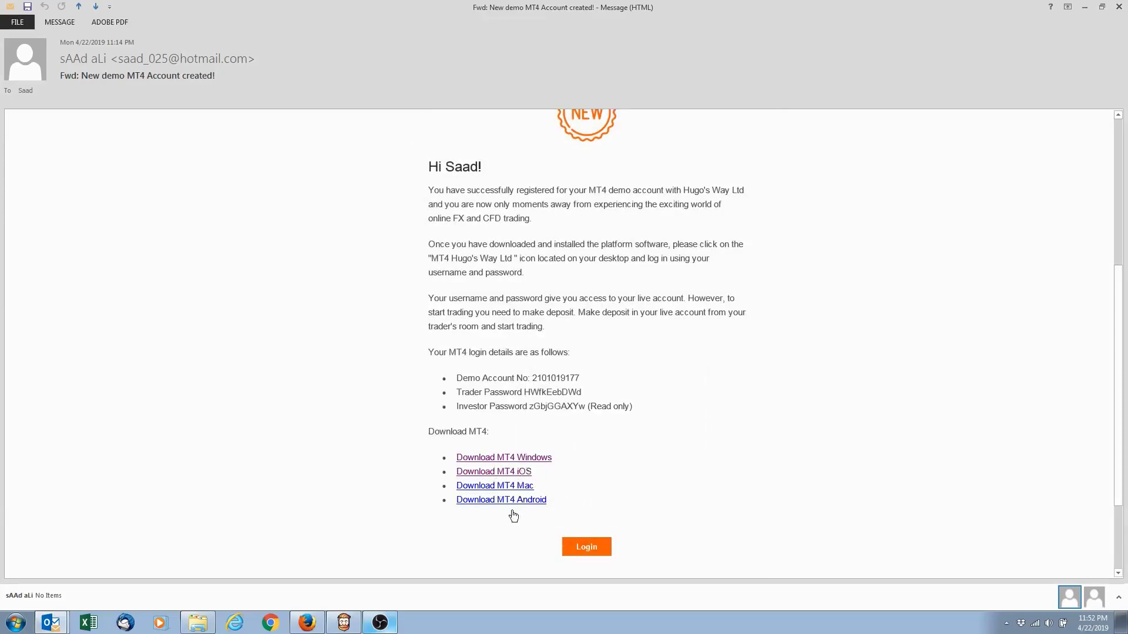
drag(575, 457, 458, 455)
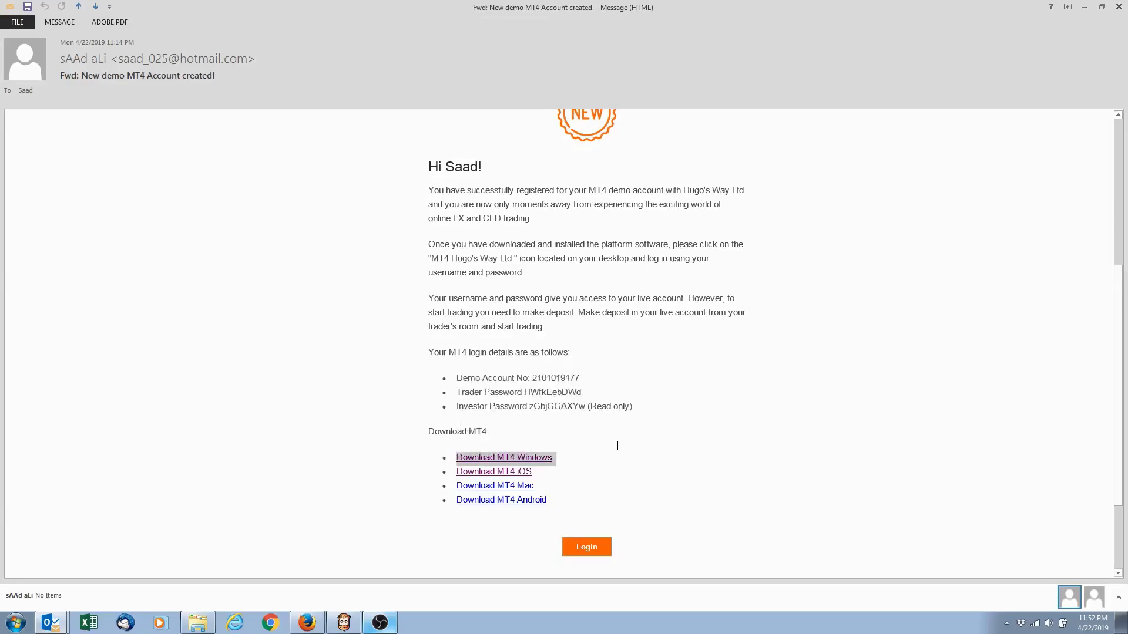
click(620, 472)
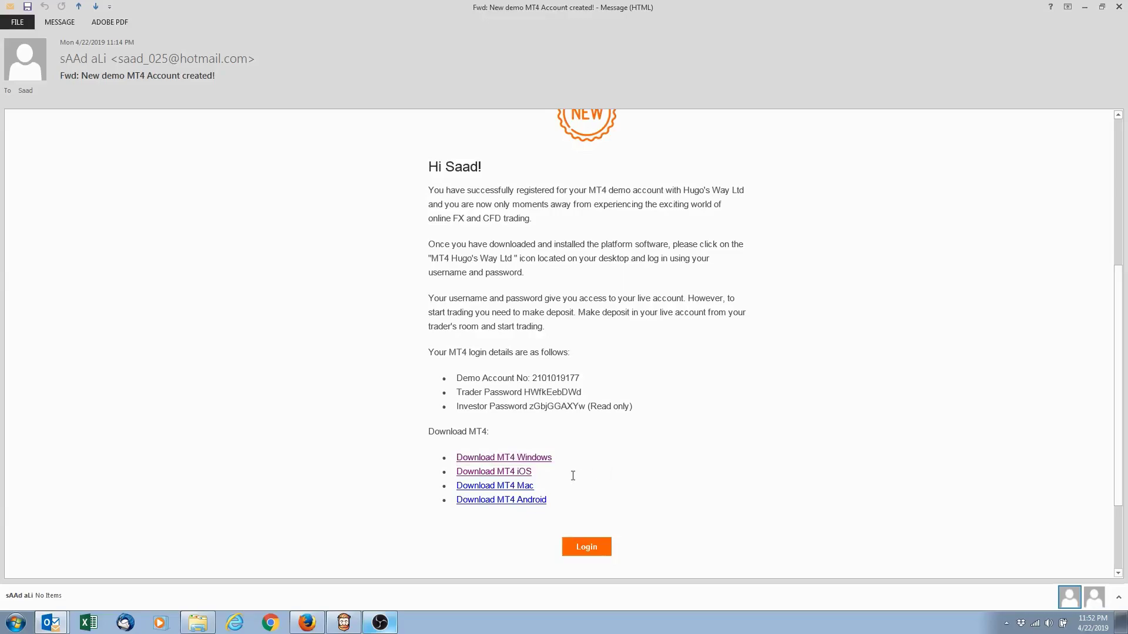
drag(566, 475, 443, 470)
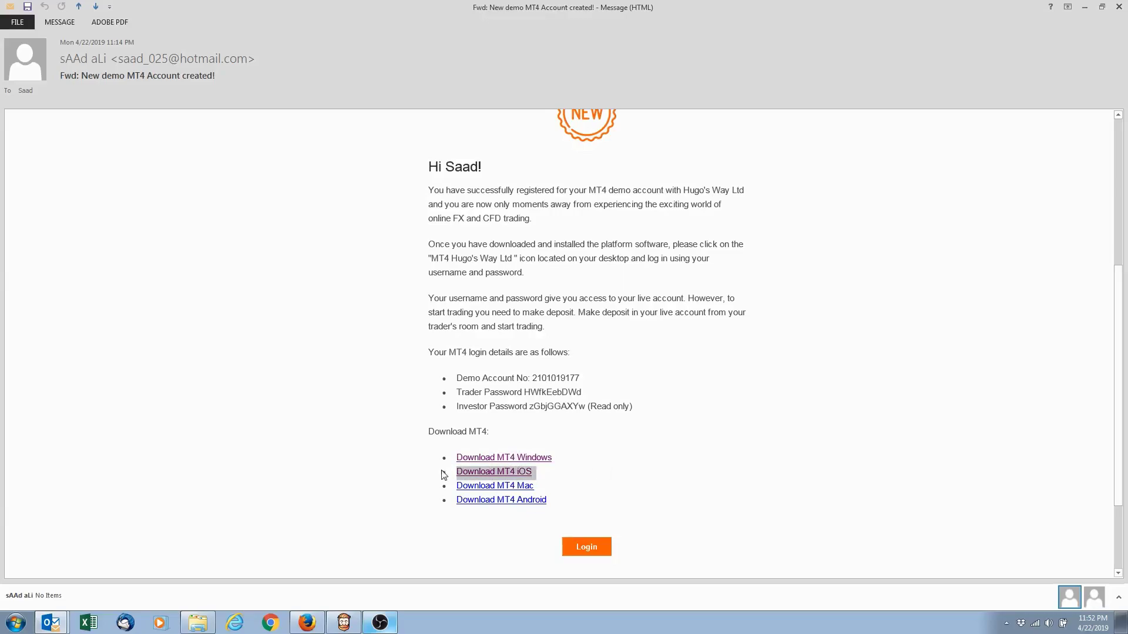
click(558, 485)
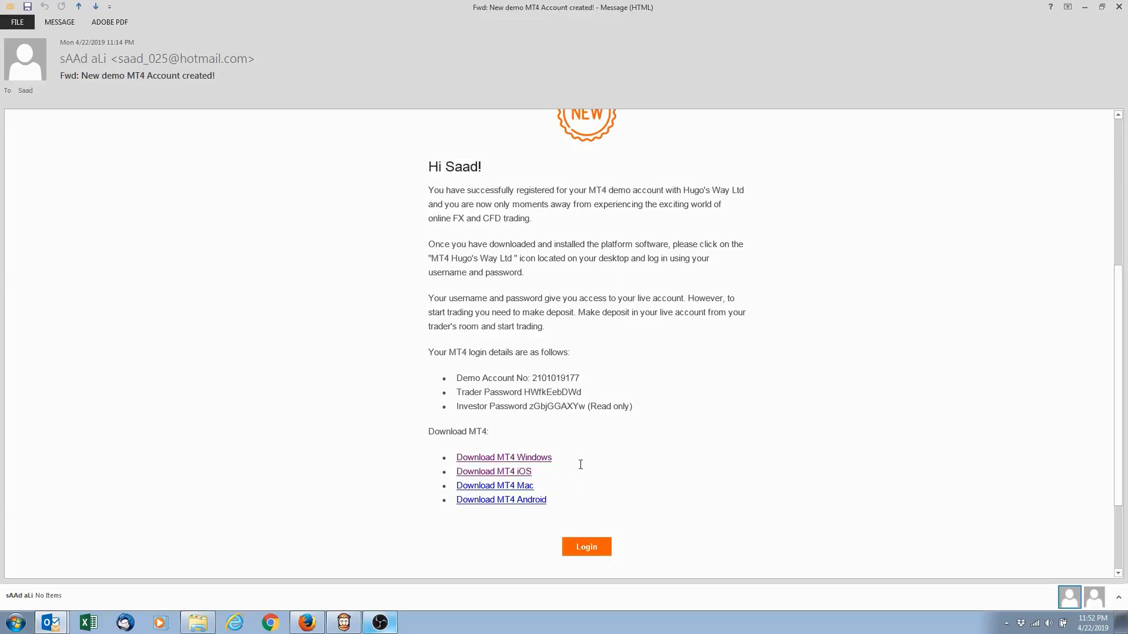
drag(545, 458, 443, 459)
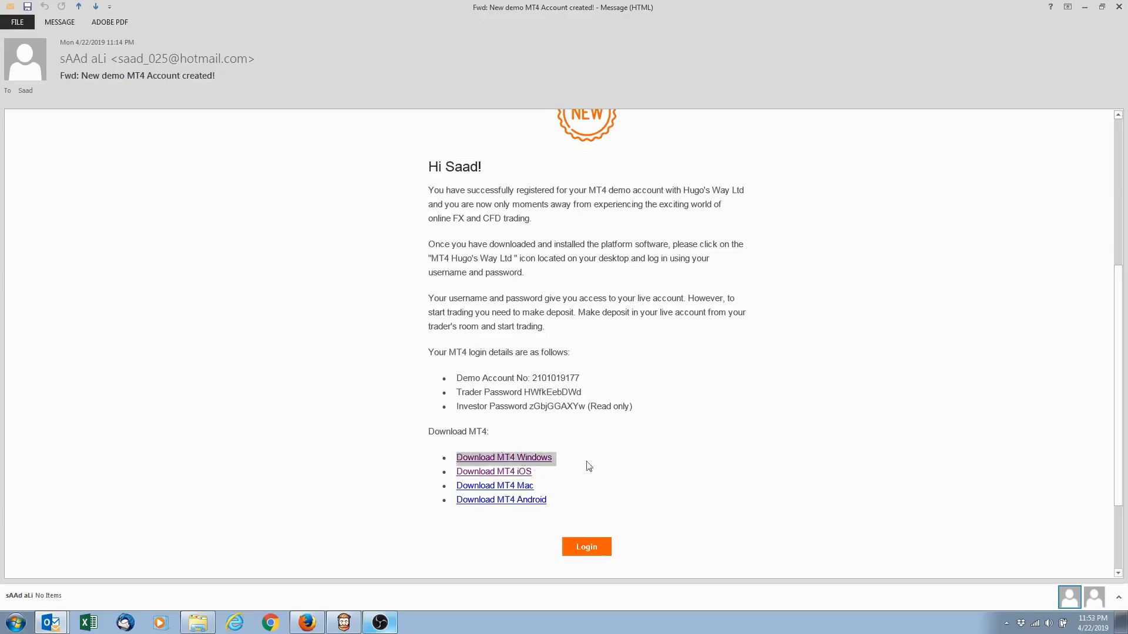
click(633, 464)
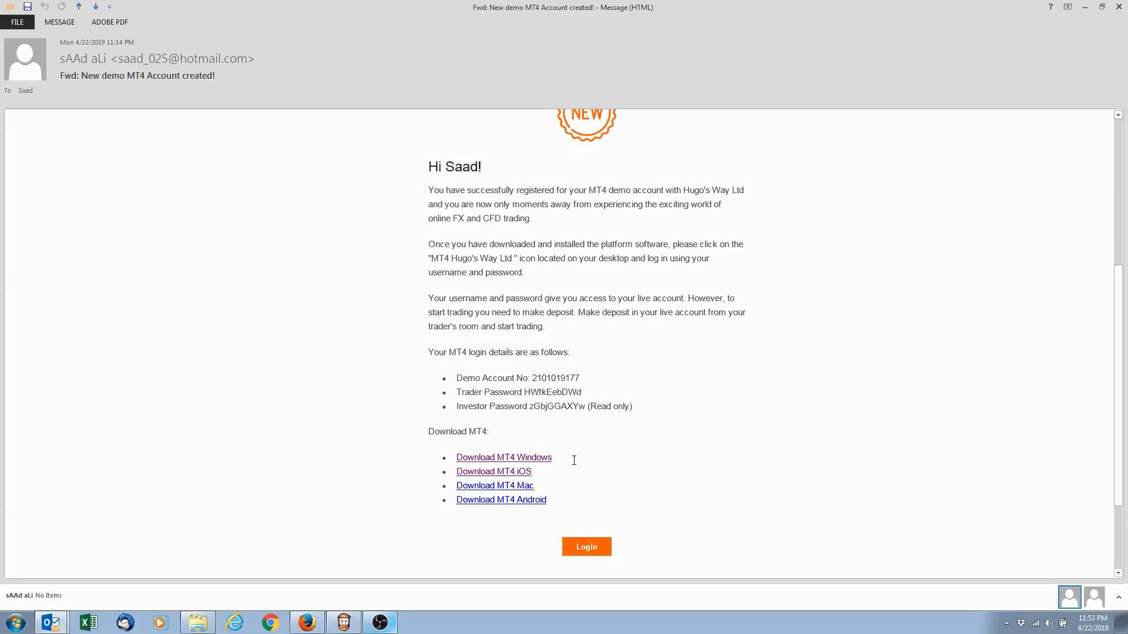
- Save the Windows MT4 installer, run it past User Account Control, and move the setup window
click(527, 459)
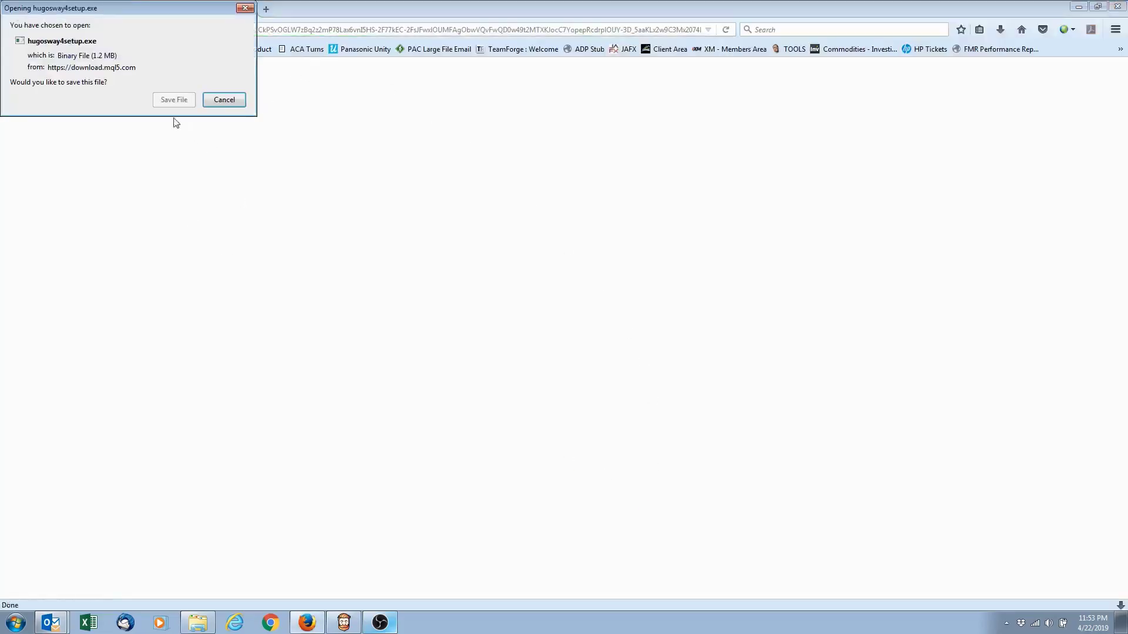
click(171, 103)
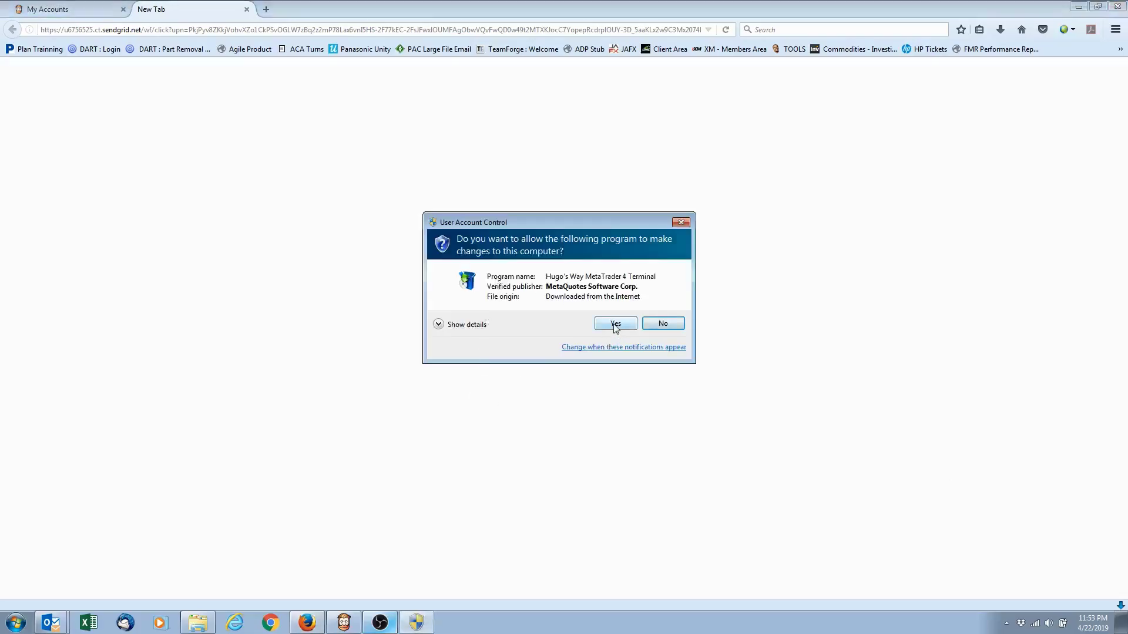
click(616, 325)
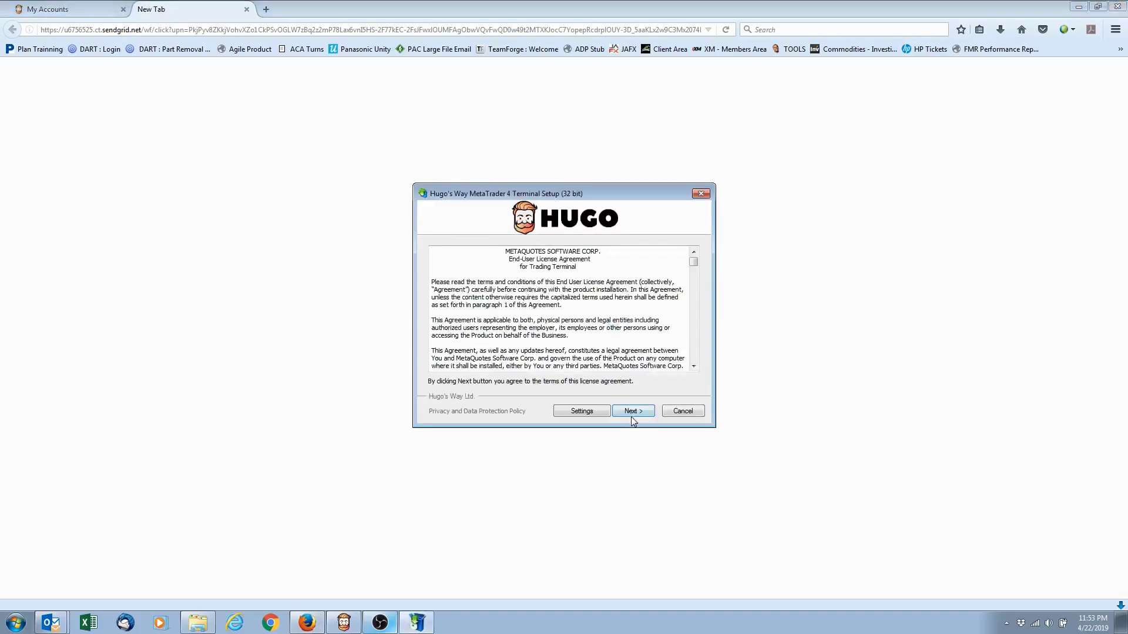
drag(543, 197, 474, 227)
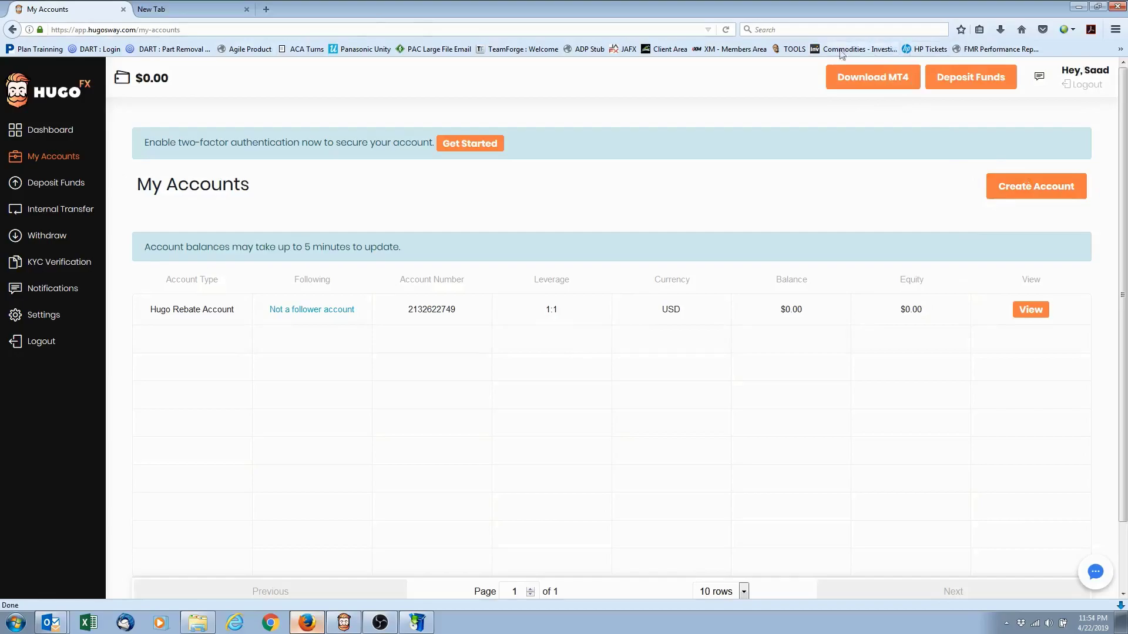
- Save the portal's MT4 installer again and run it past the Security Warning and User Account Control
click(882, 79)
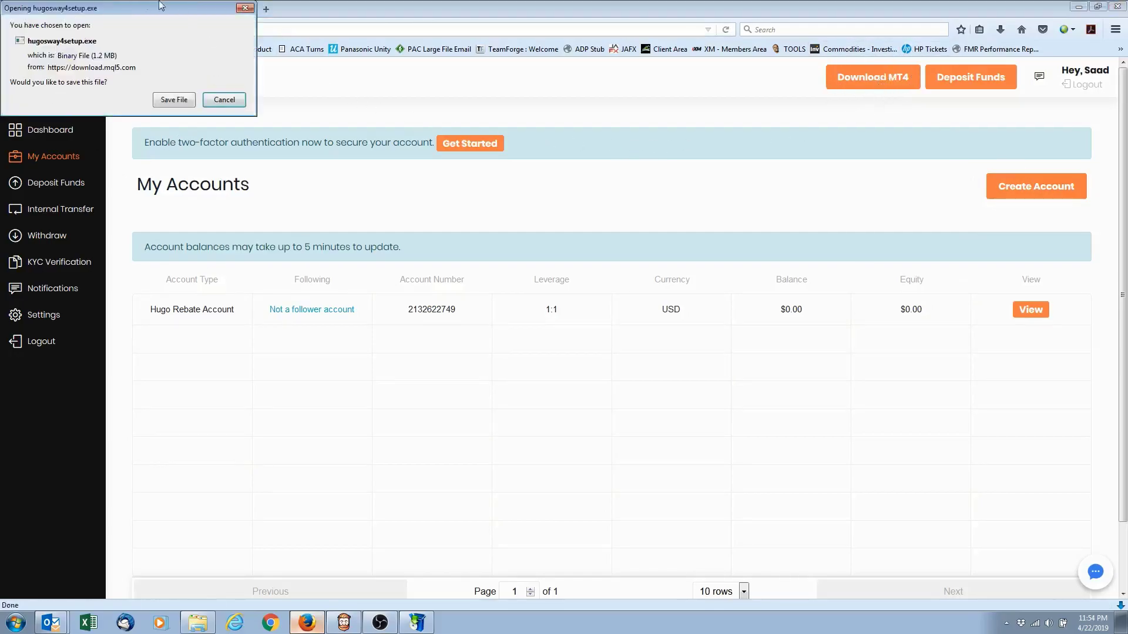
click(174, 100)
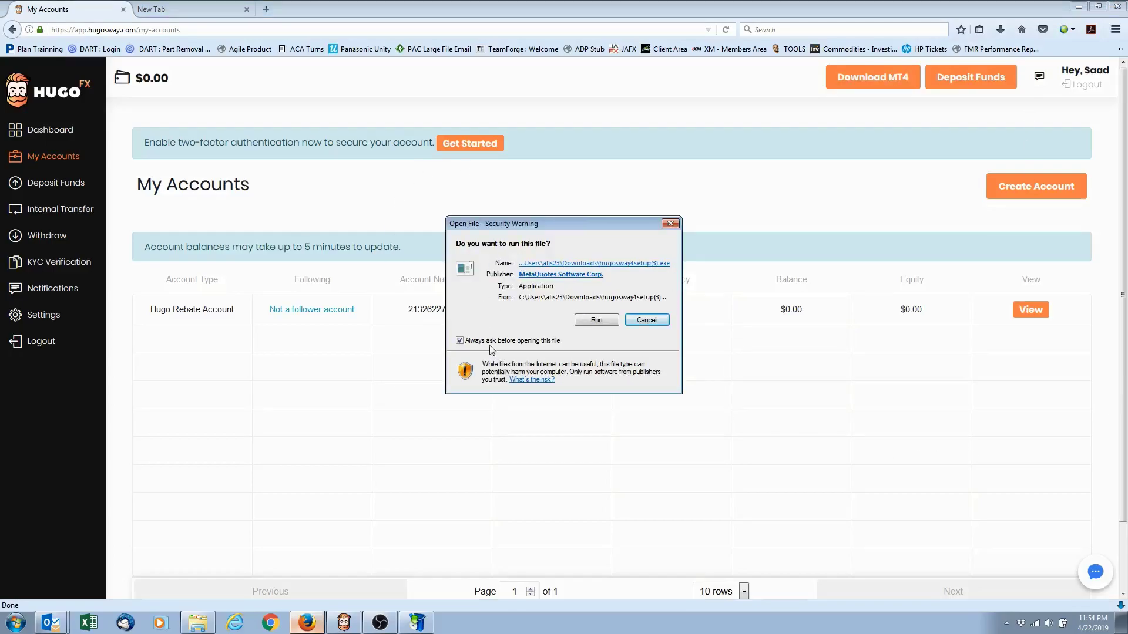
click(587, 322)
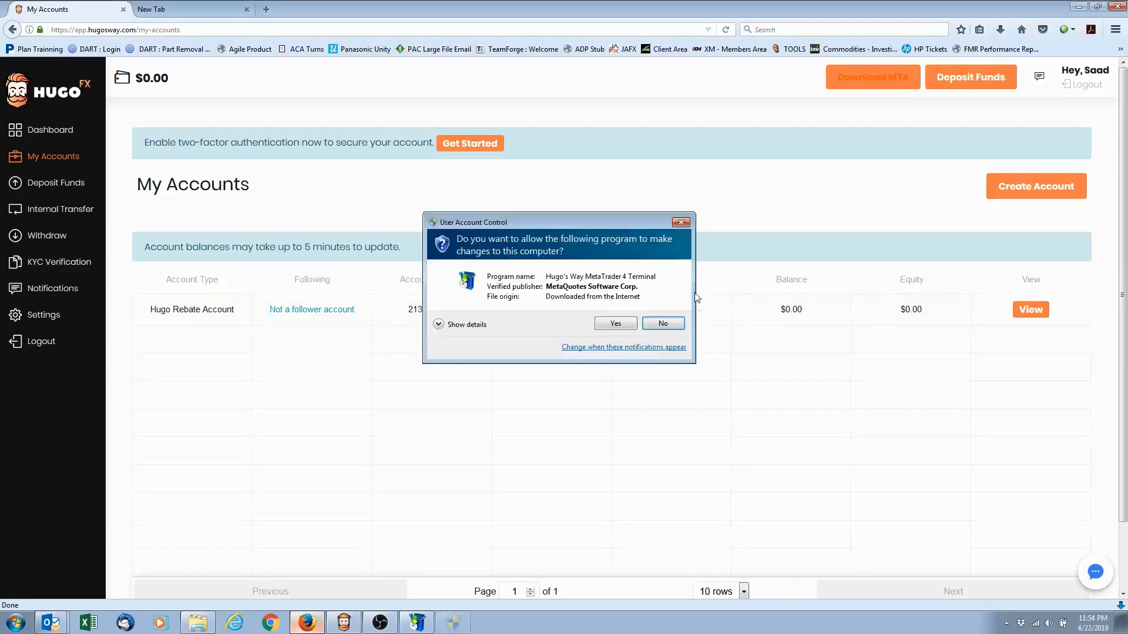
click(616, 324)
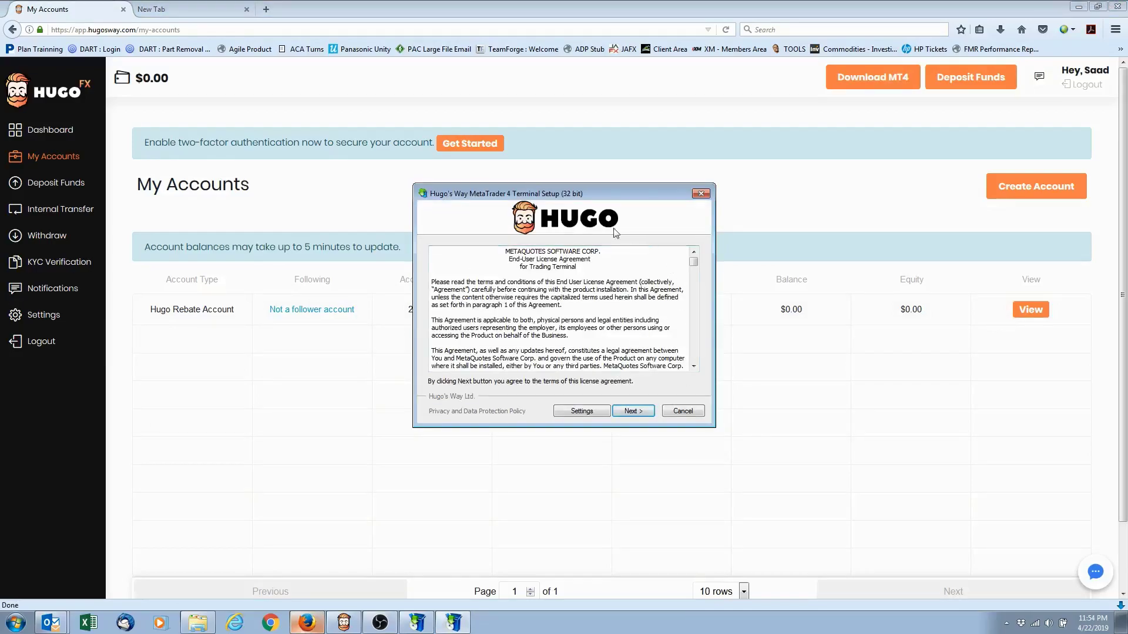
- Accept the license agreement so the installation runs to the Finish page
click(640, 415)
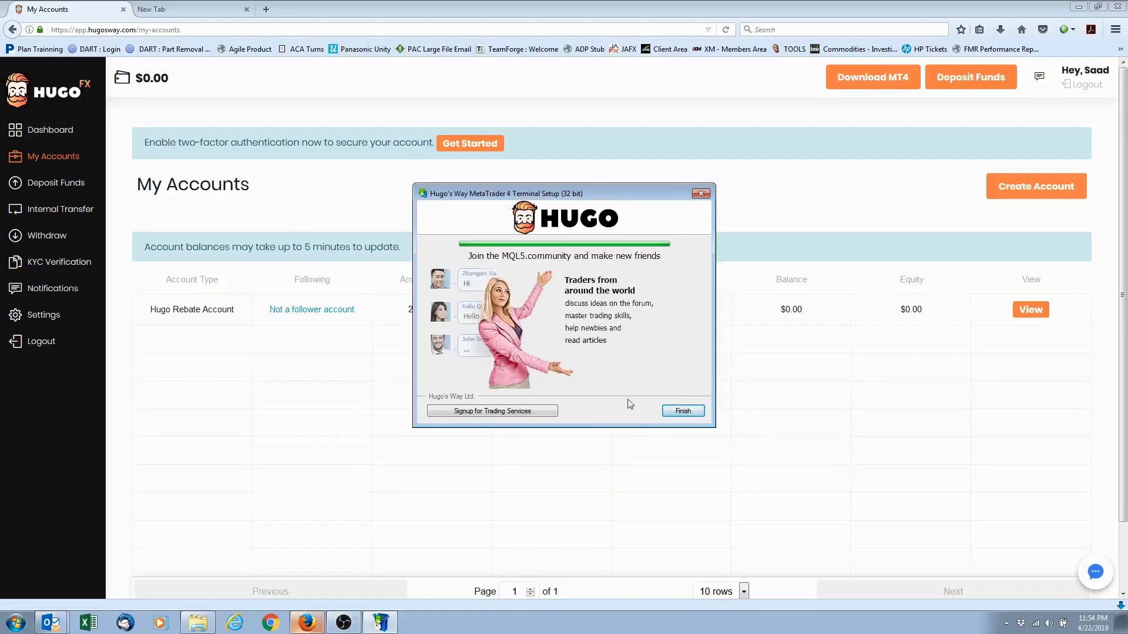
- Finish setup, close the launched MetaTrader terminal, and close the MQL5 tab
click(684, 411)
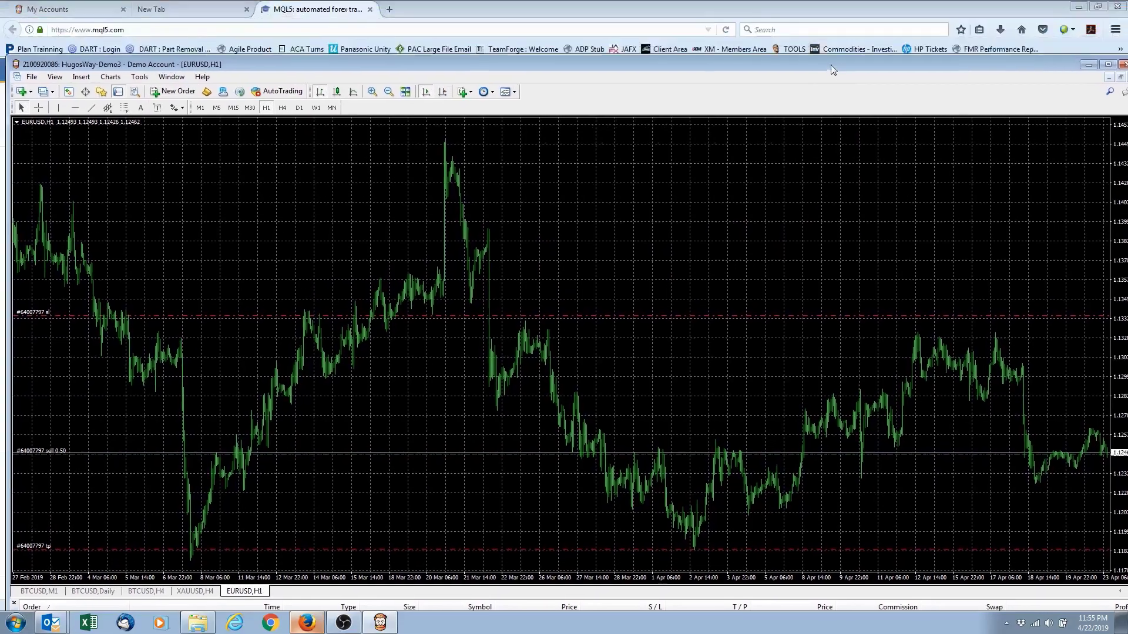
drag(823, 12, 776, 82)
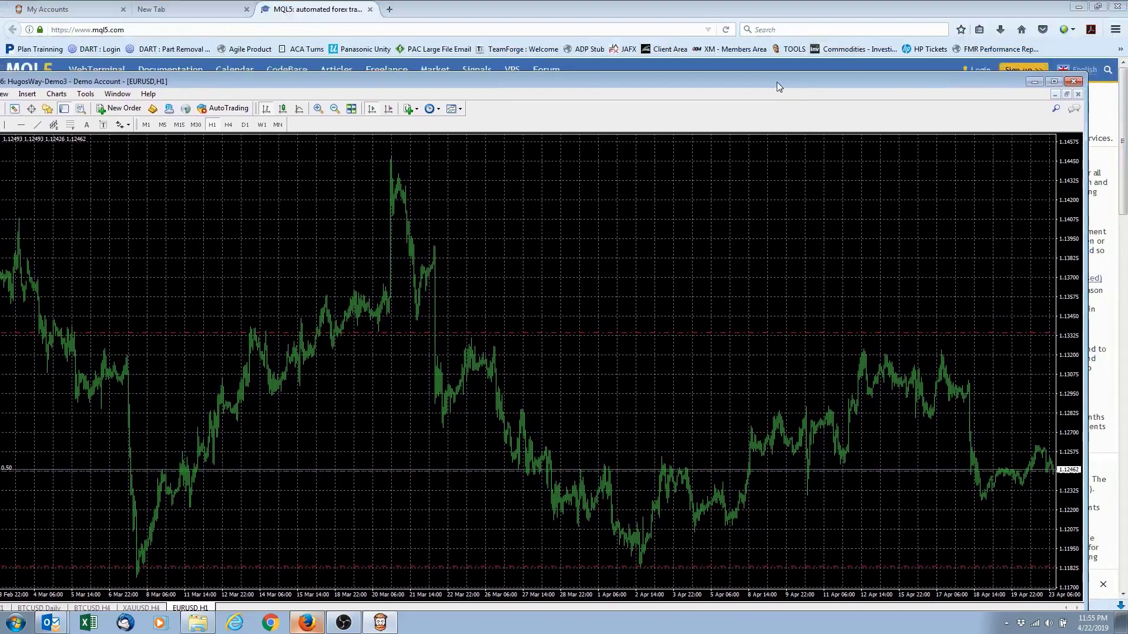
click(1074, 81)
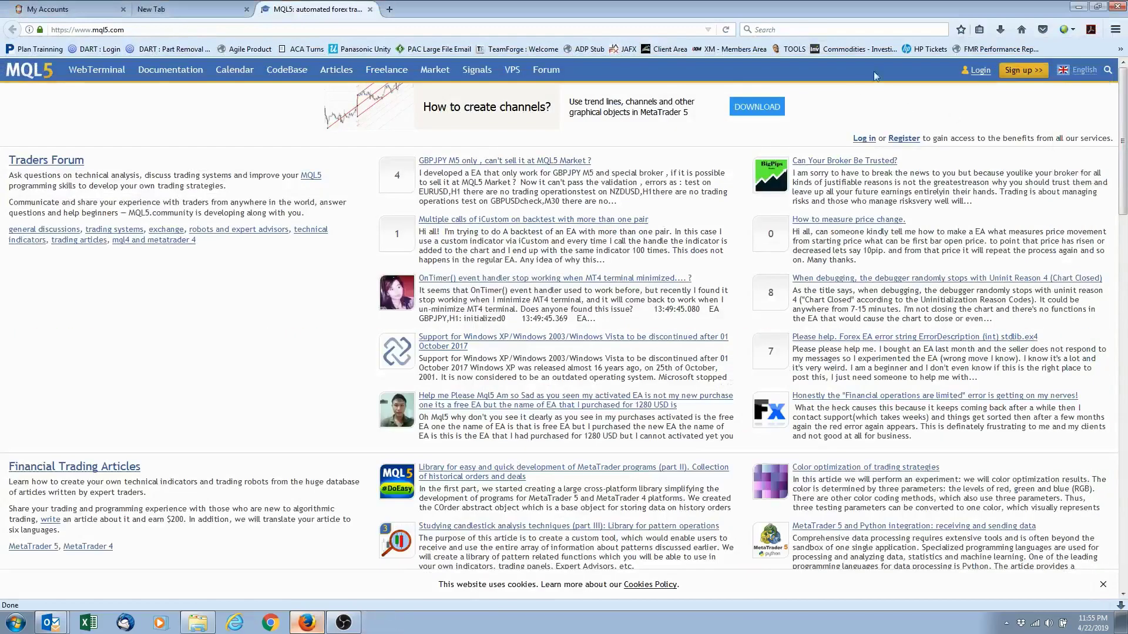
click(370, 10)
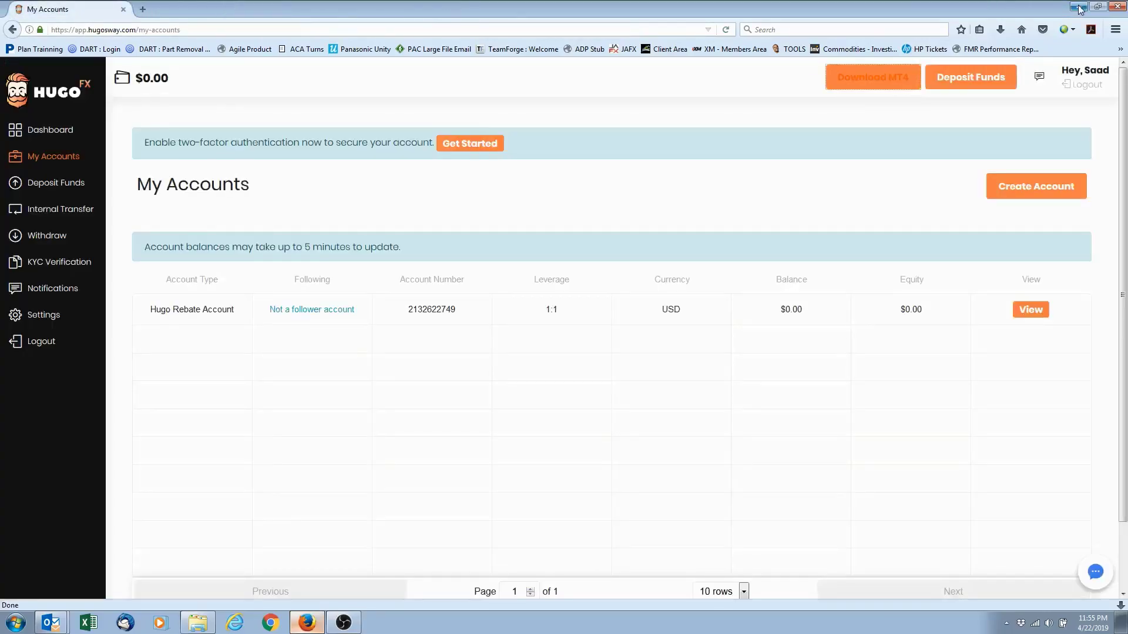
- Close Firefox, highlight the email's login details, then move the message away and minimize Outlook
click(1120, 8)
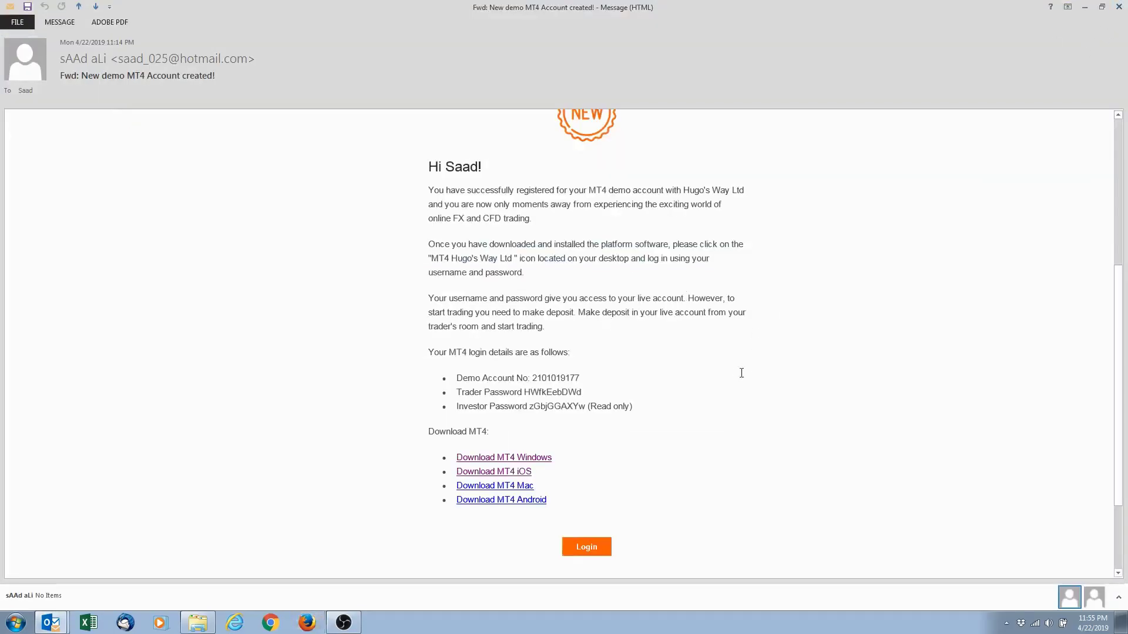
drag(565, 509, 529, 204)
click(629, 413)
drag(628, 406, 449, 119)
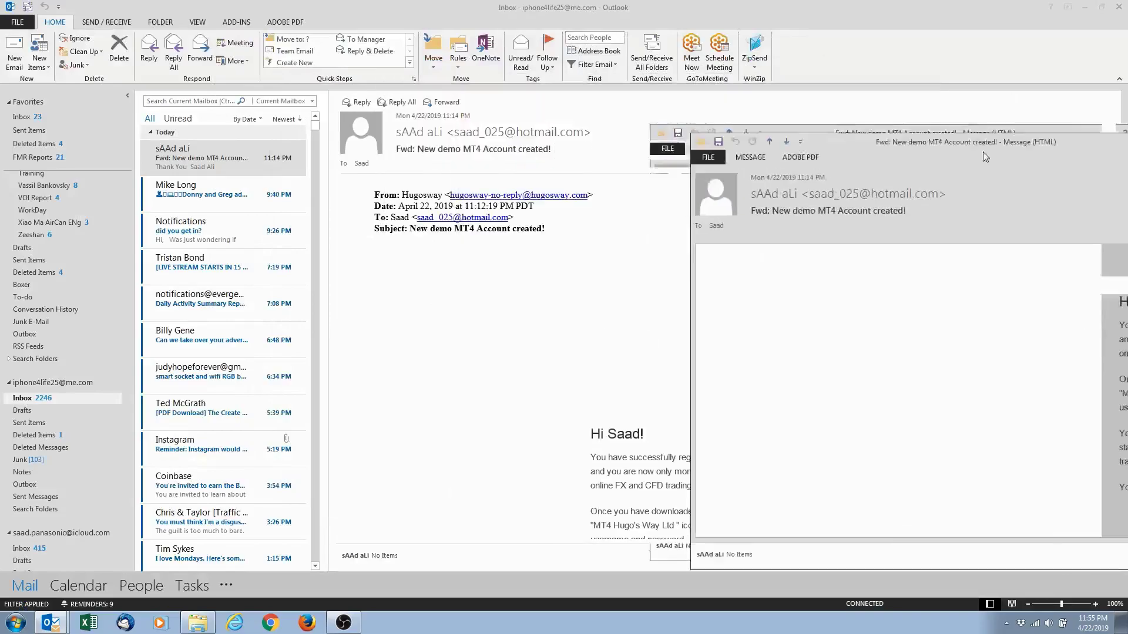
drag(355, 9, 1127, 203)
click(1086, 7)
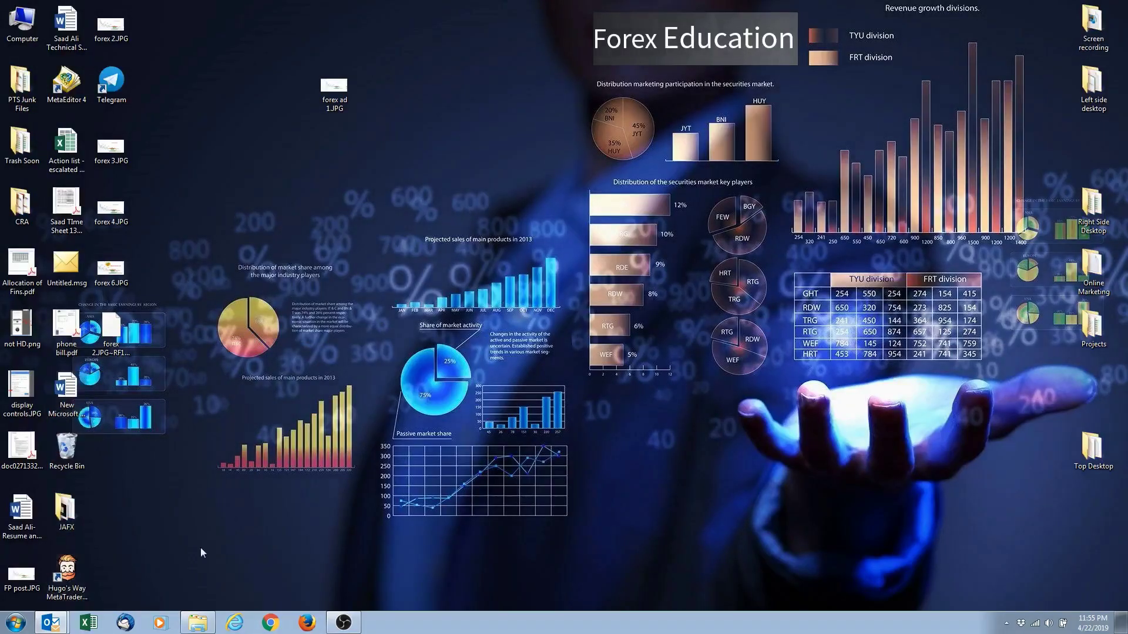
- Move the Hugo's Way MetaTrader 4 shortcut to the desktop top and launch the terminal
drag(504, 85, 503, 85)
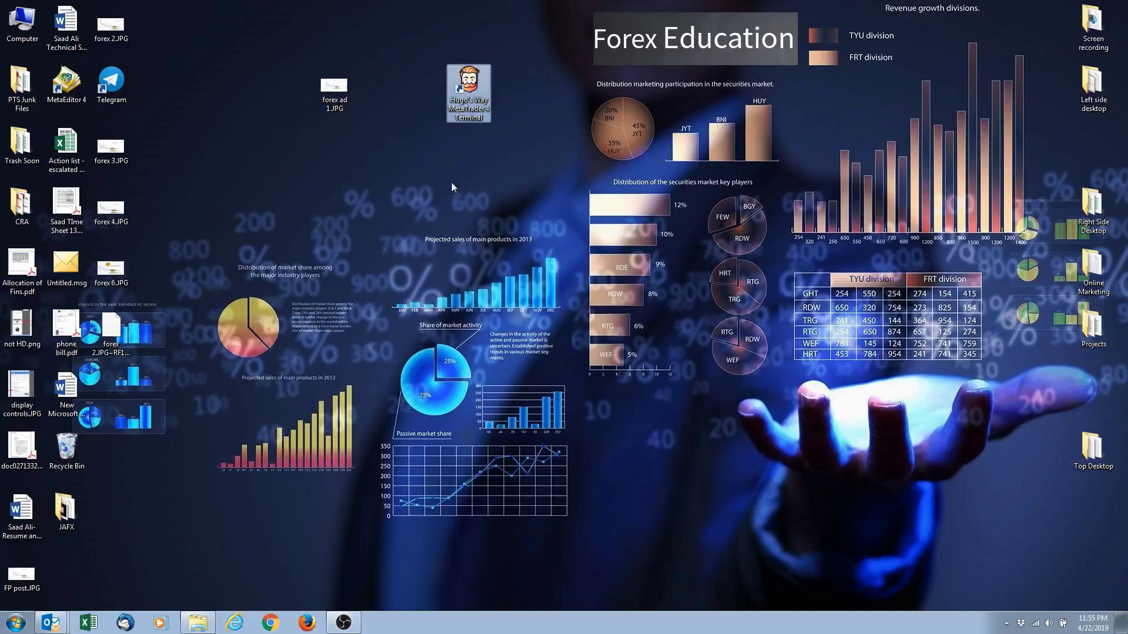
double_click(469, 92)
click(938, 376)
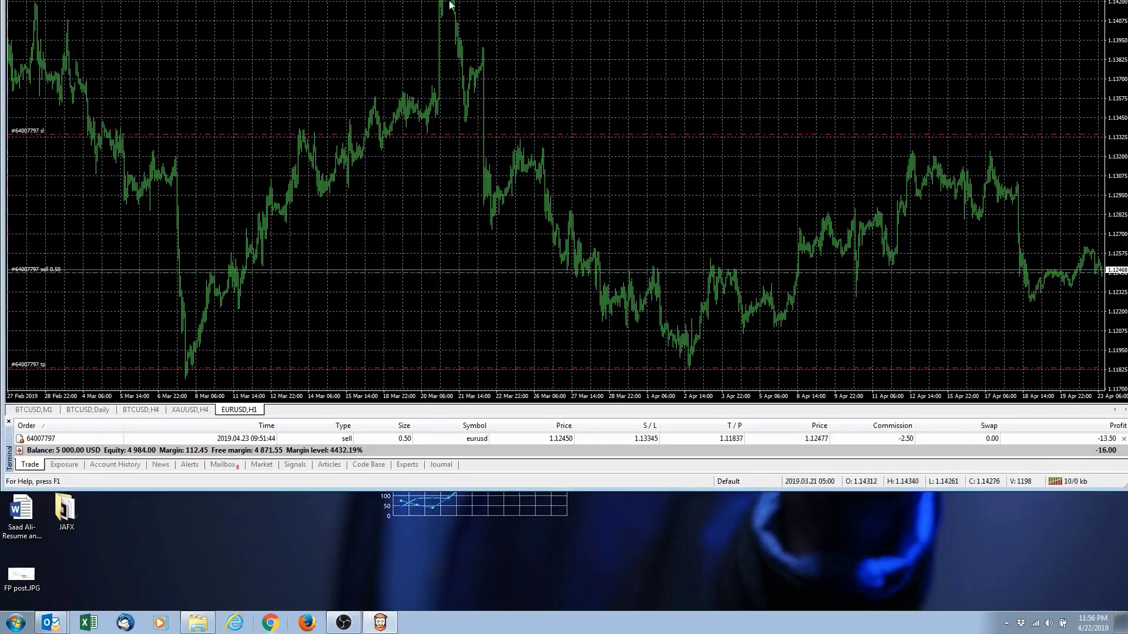
- Pan the EUR/USD chart, exit full screen, then maximize the MetaTrader window
mouse_move(454, 137)
mouse_down()
mouse_move(494, 137)
mouse_move(415, 347)
mouse_move(451, 352)
mouse_up()
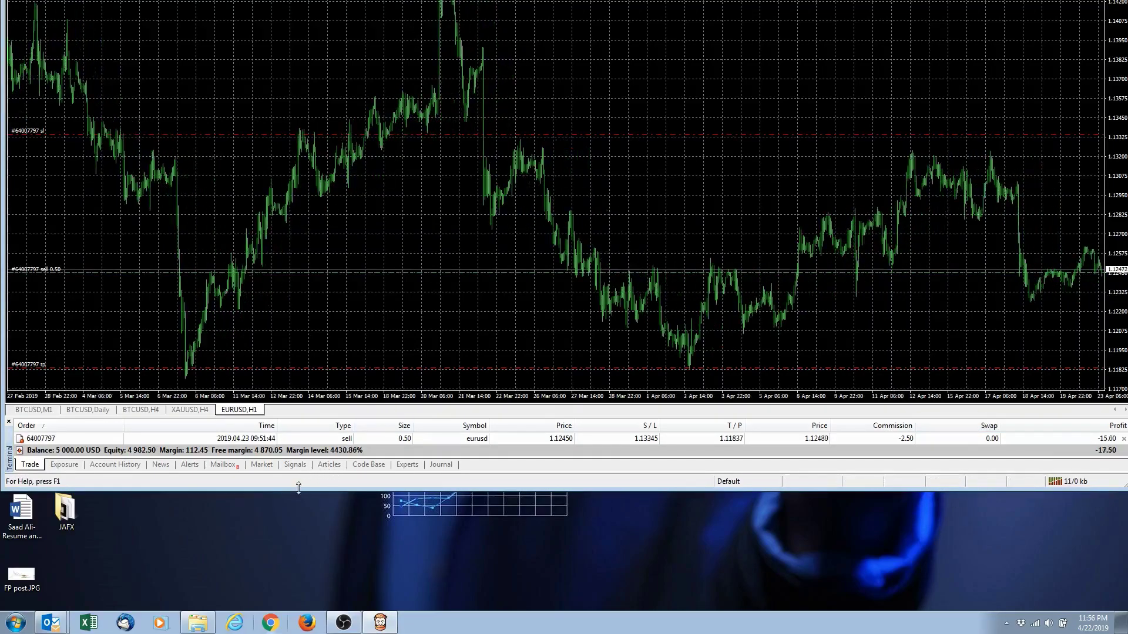
key(F11)
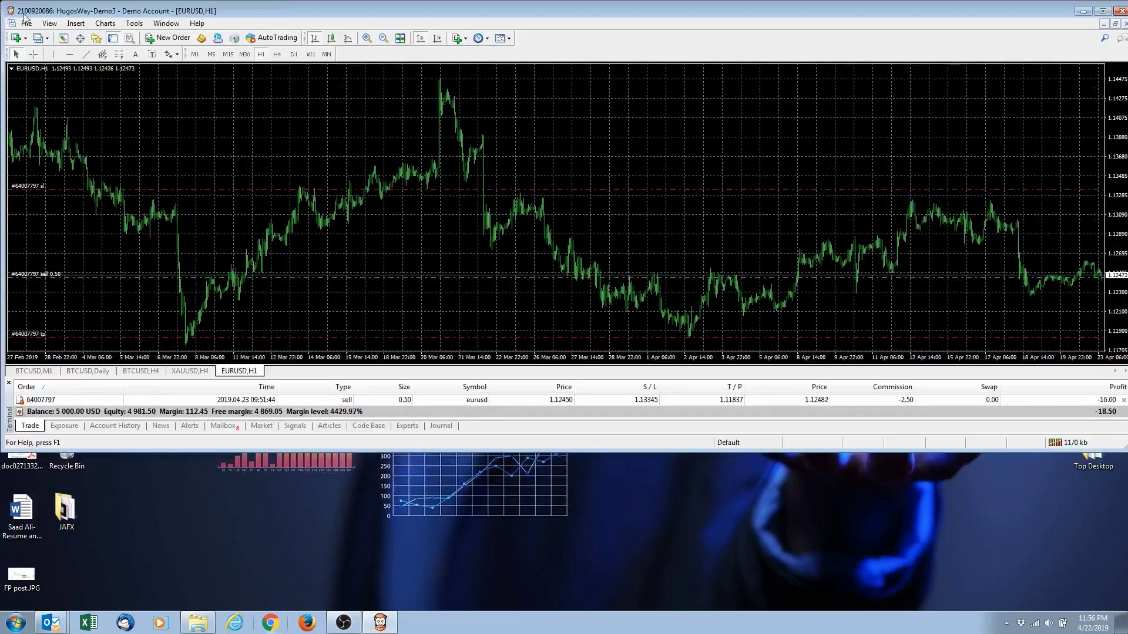
drag(99, 13, 101, 49)
double_click(146, 48)
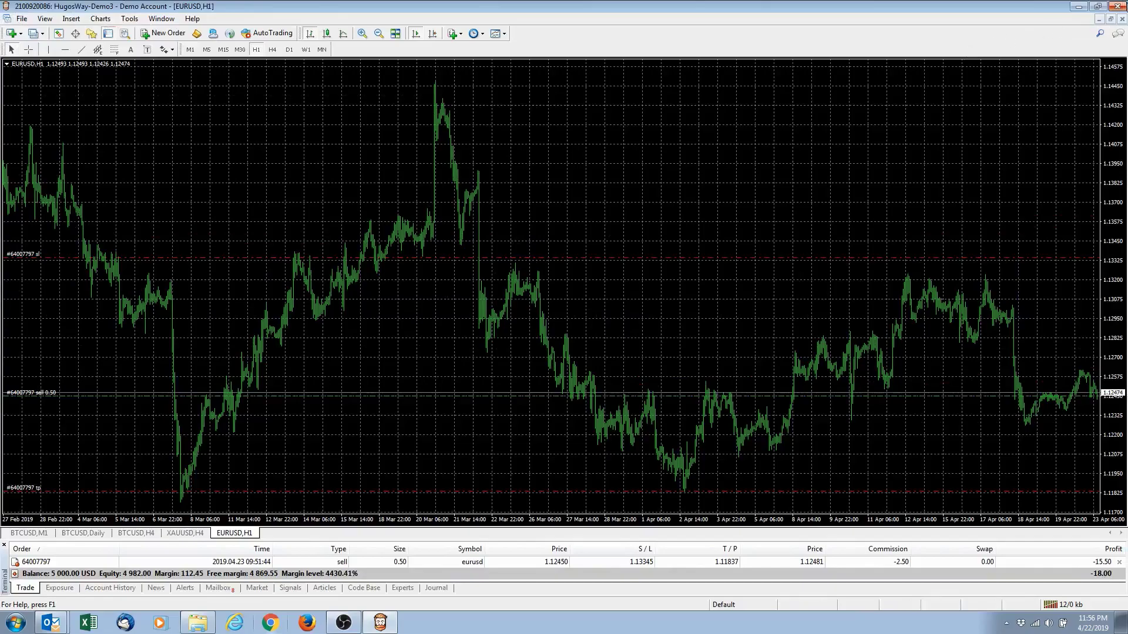
- Close MetaTrader 4, relaunch it from the desktop, and show the File menu
click(1118, 6)
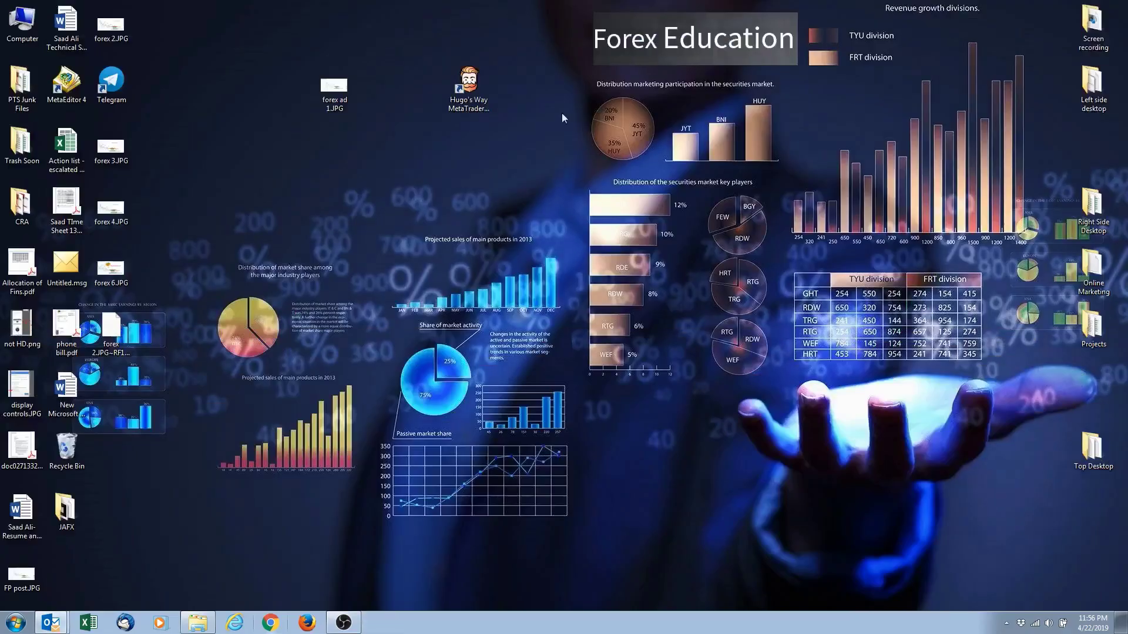
double_click(469, 93)
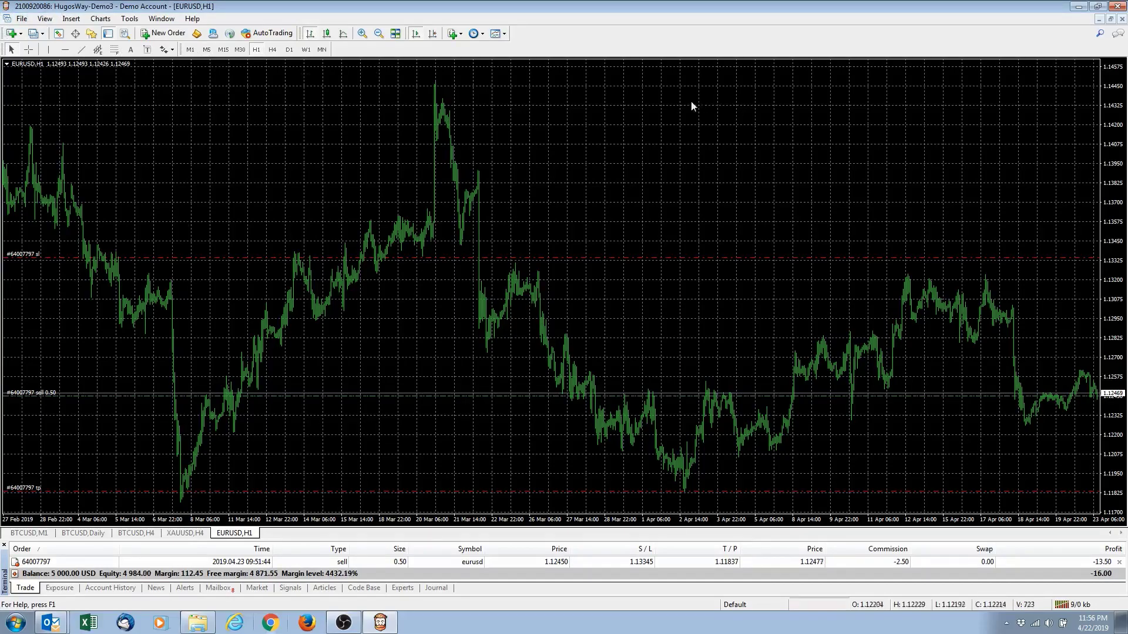
click(22, 20)
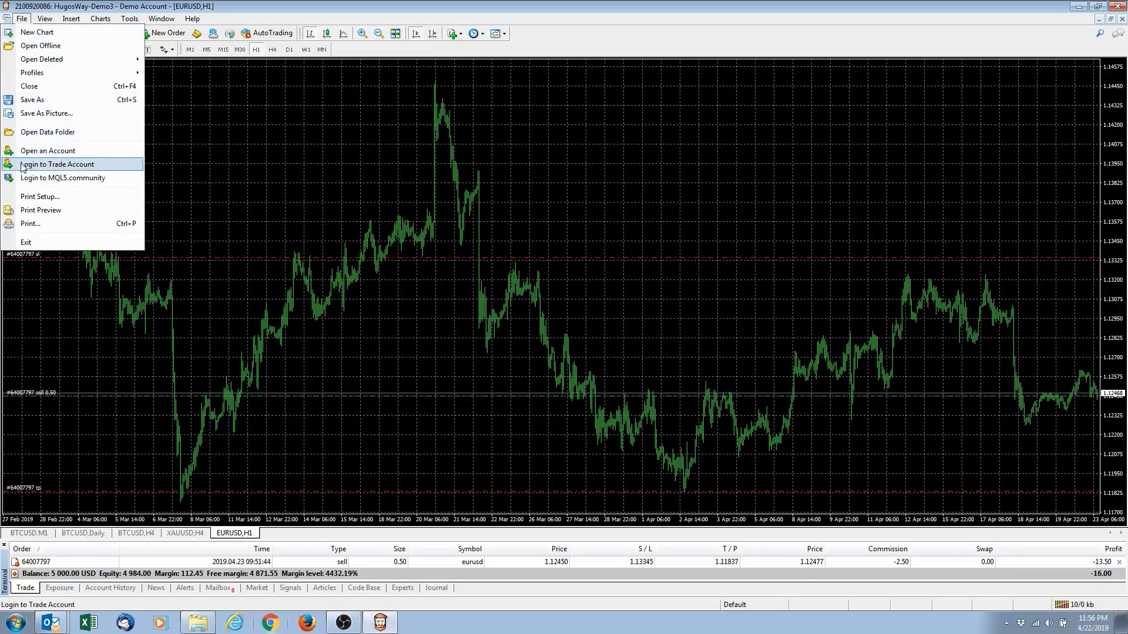
- Open the Login to Trade Account prompt and move it aside, then switch to Outlook
click(112, 165)
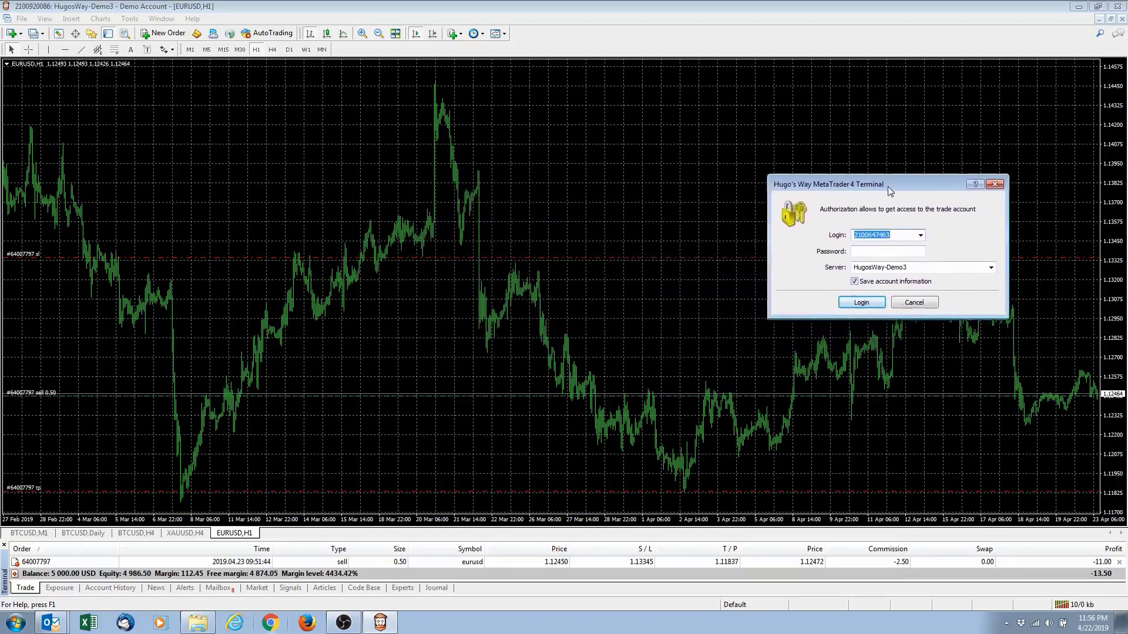
drag(477, 189, 903, 167)
key(alt+Tab)
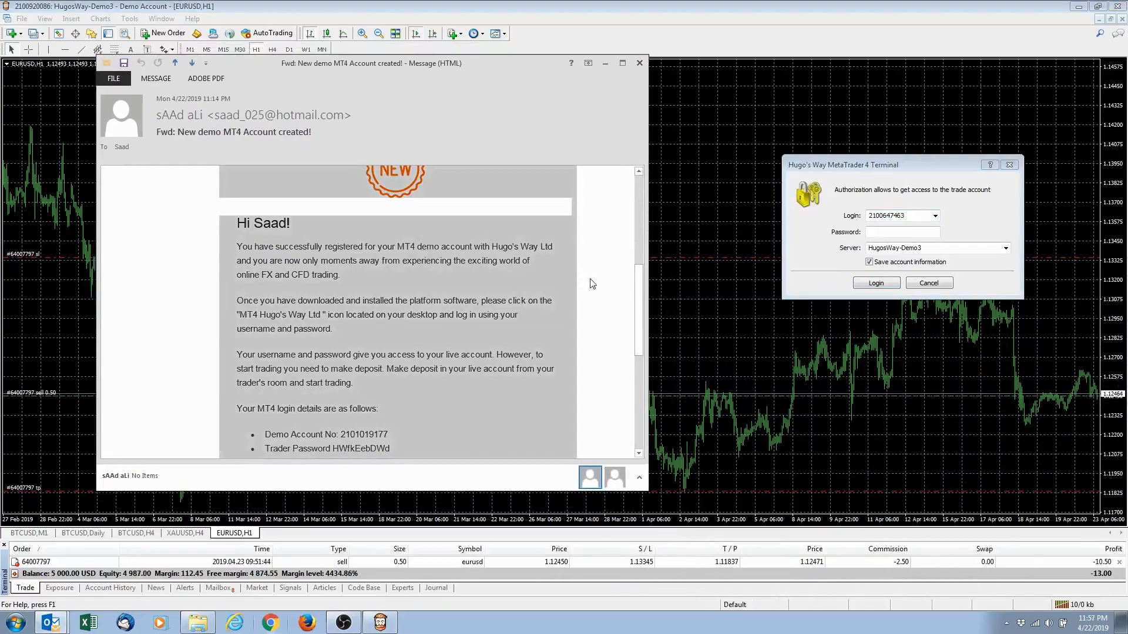
scroll(624, 308, down, 1)
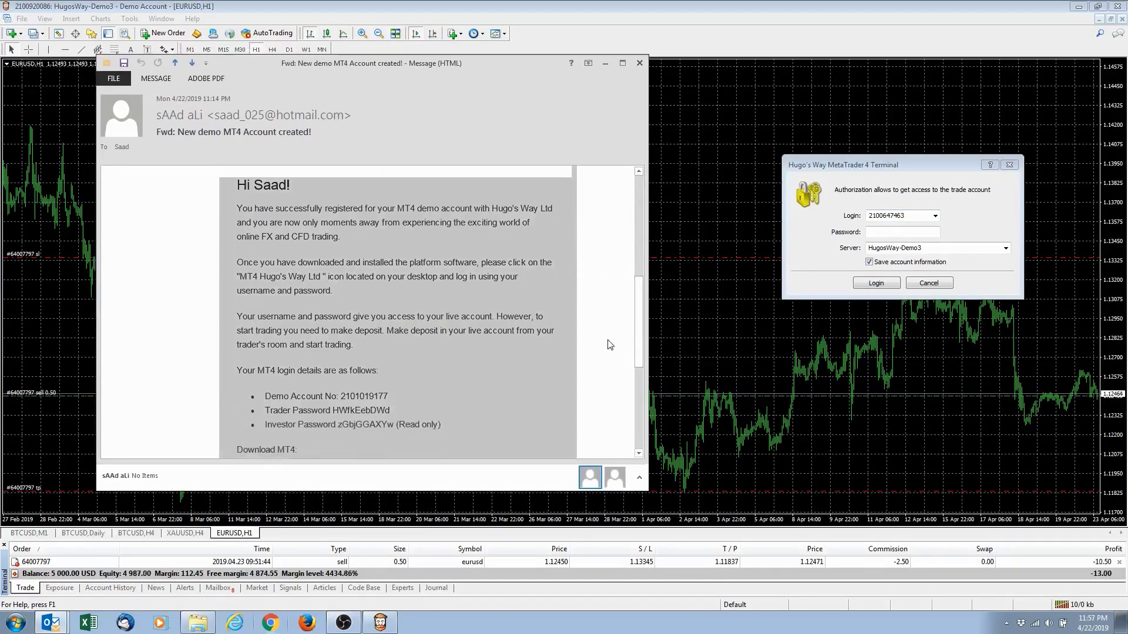
scroll(631, 371, down, 2)
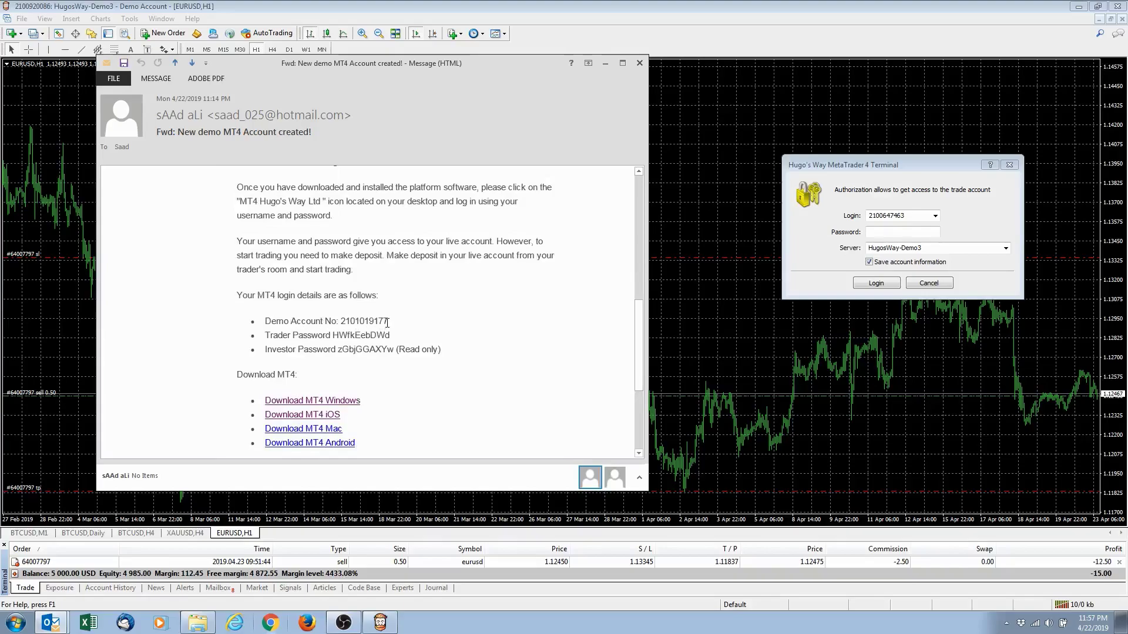
- Copy the Demo Account No from the email and return to the Login field
drag(388, 322, 342, 322)
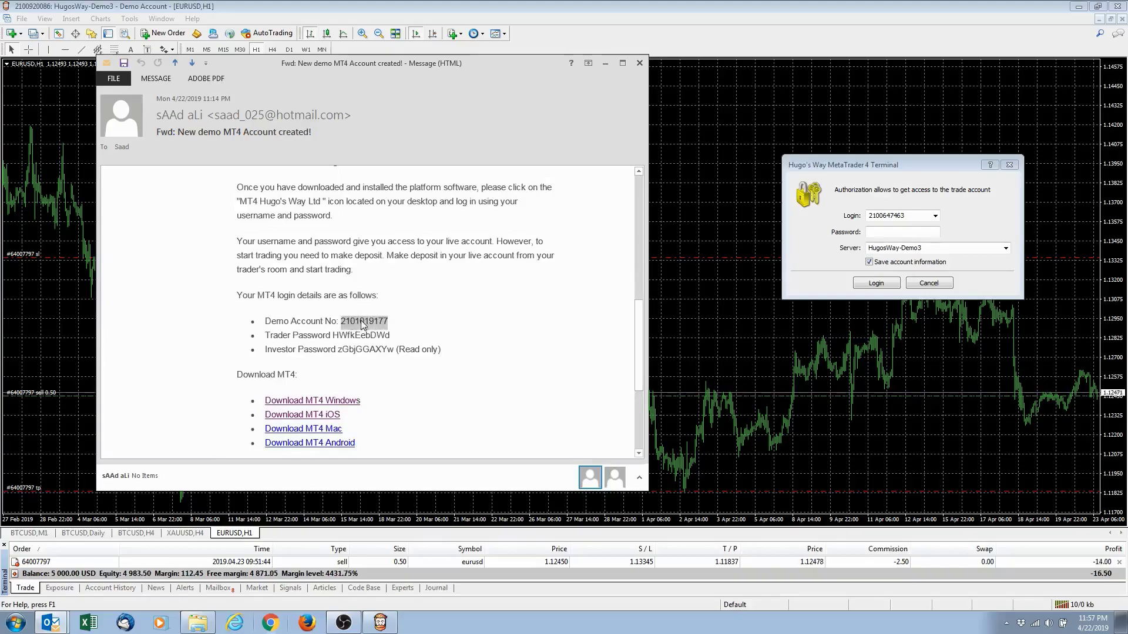
right_click(361, 325)
click(393, 329)
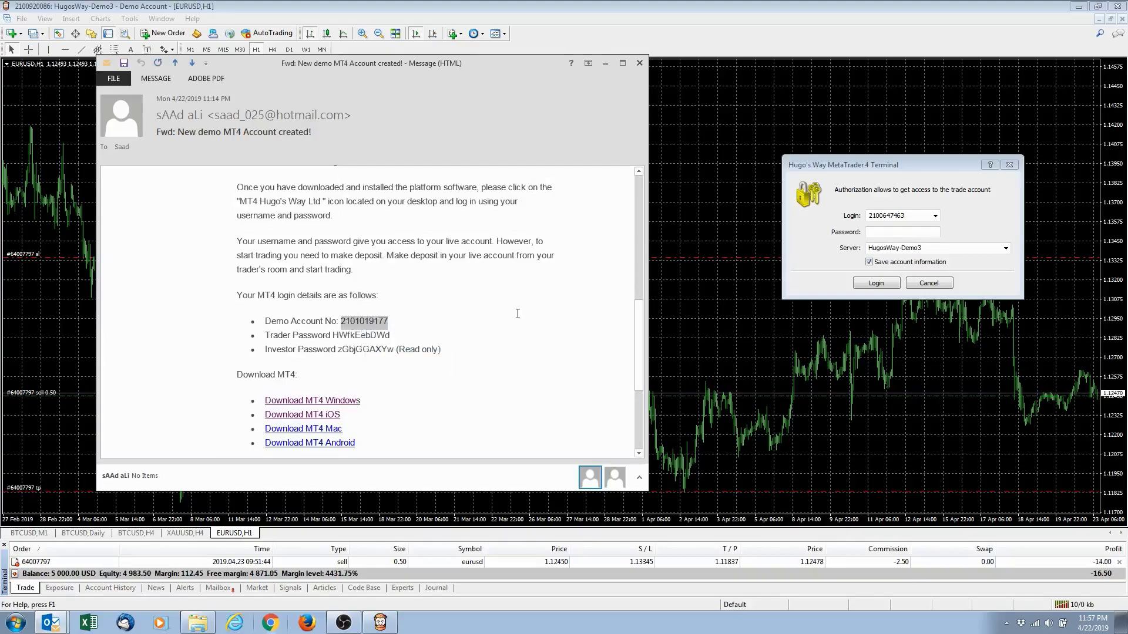
click(935, 217)
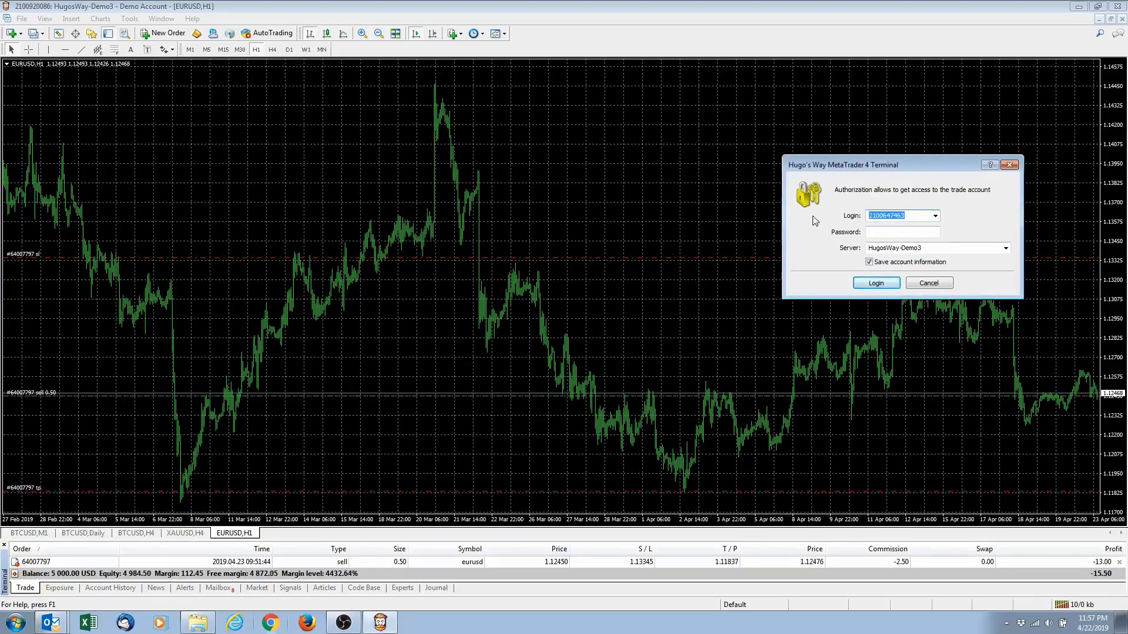
key(ctrl+v)
drag(917, 216, 829, 214)
click(892, 232)
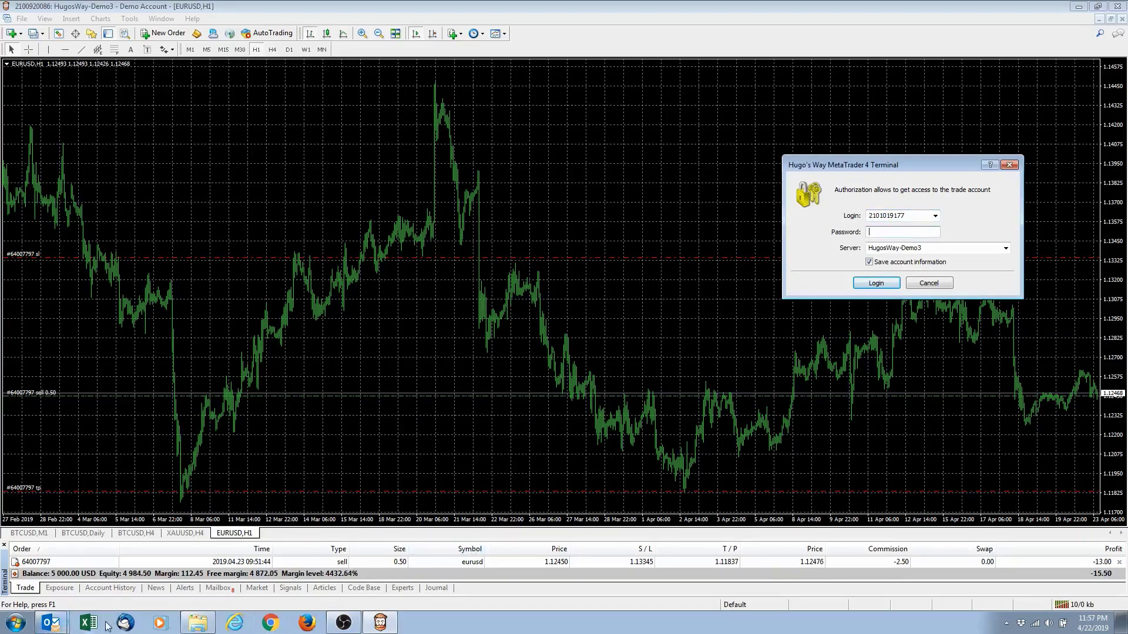
- Copy the trader password from the email into the Password field
click(70, 626)
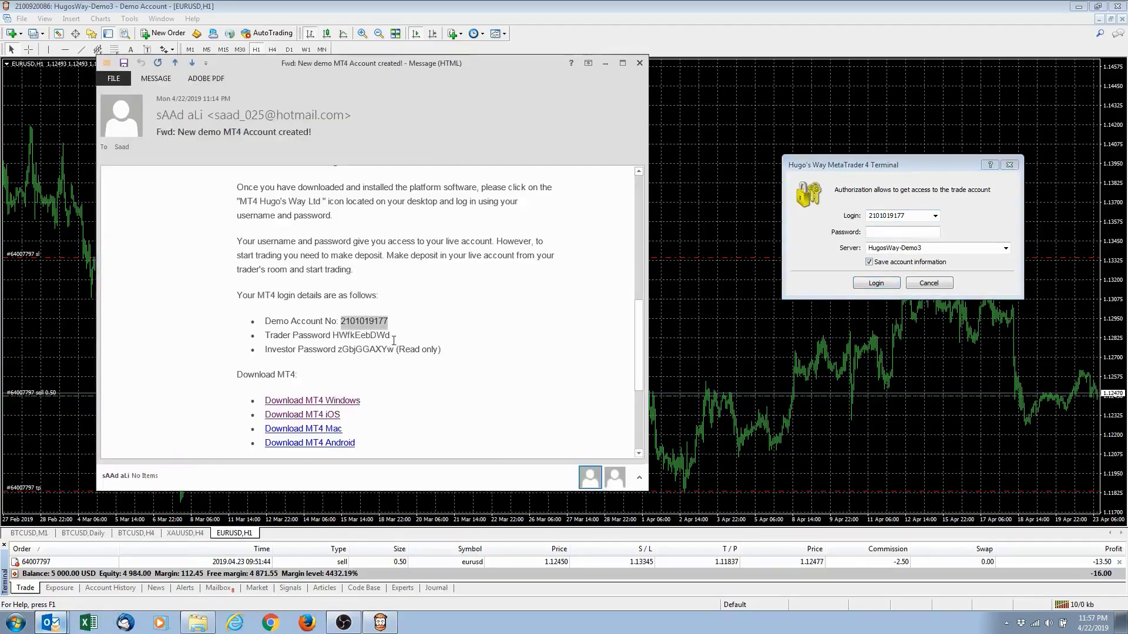
drag(358, 335, 333, 337)
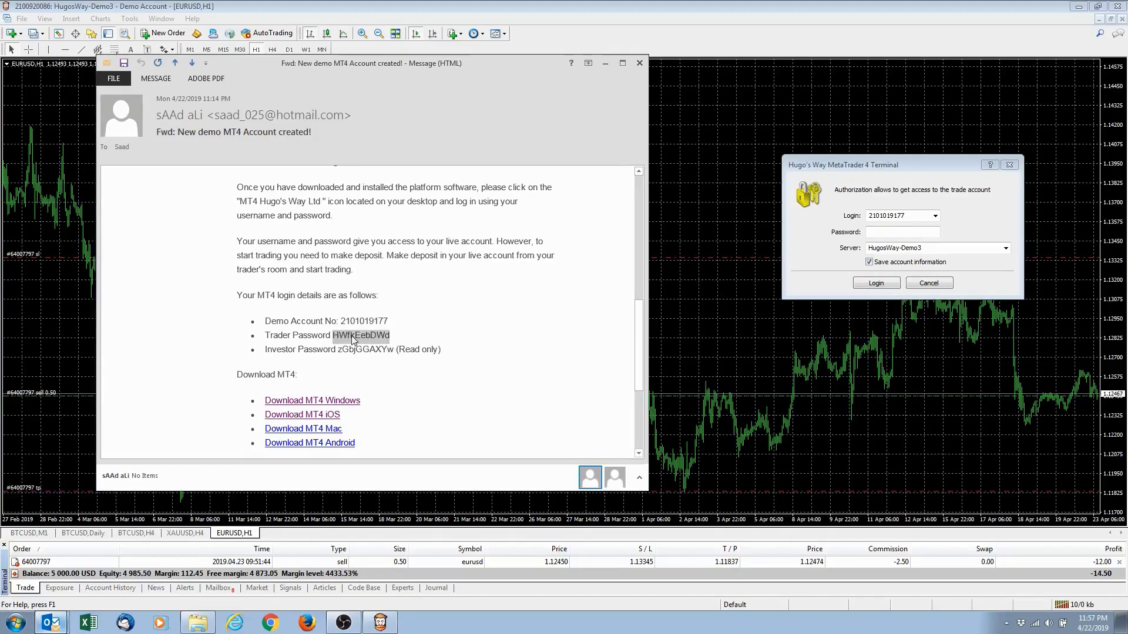
right_click(352, 340)
click(379, 348)
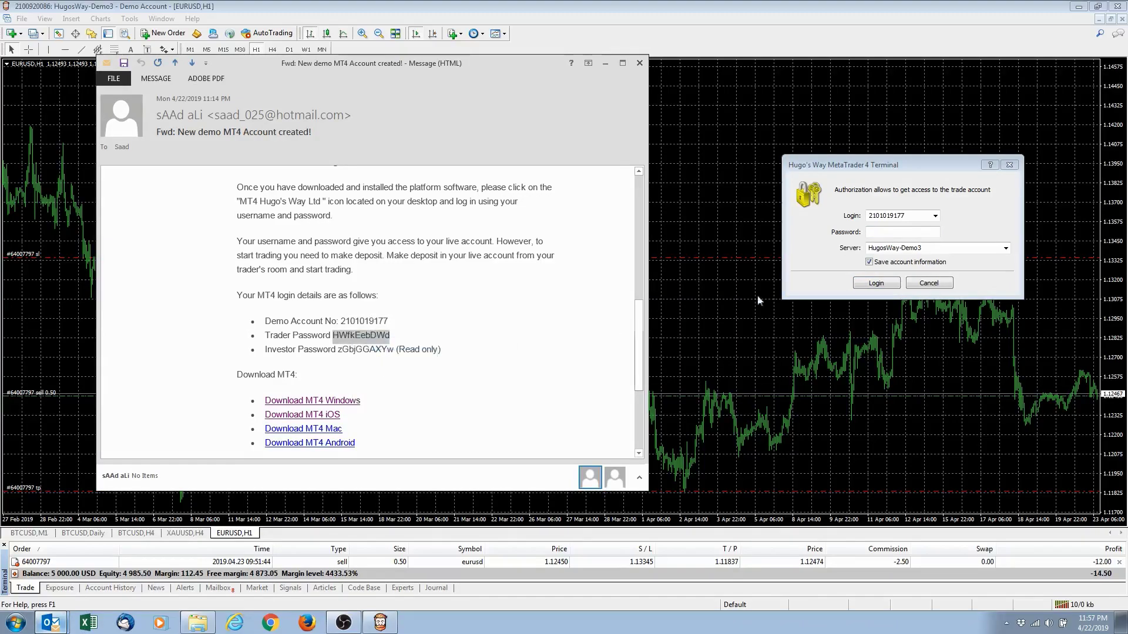
click(898, 231)
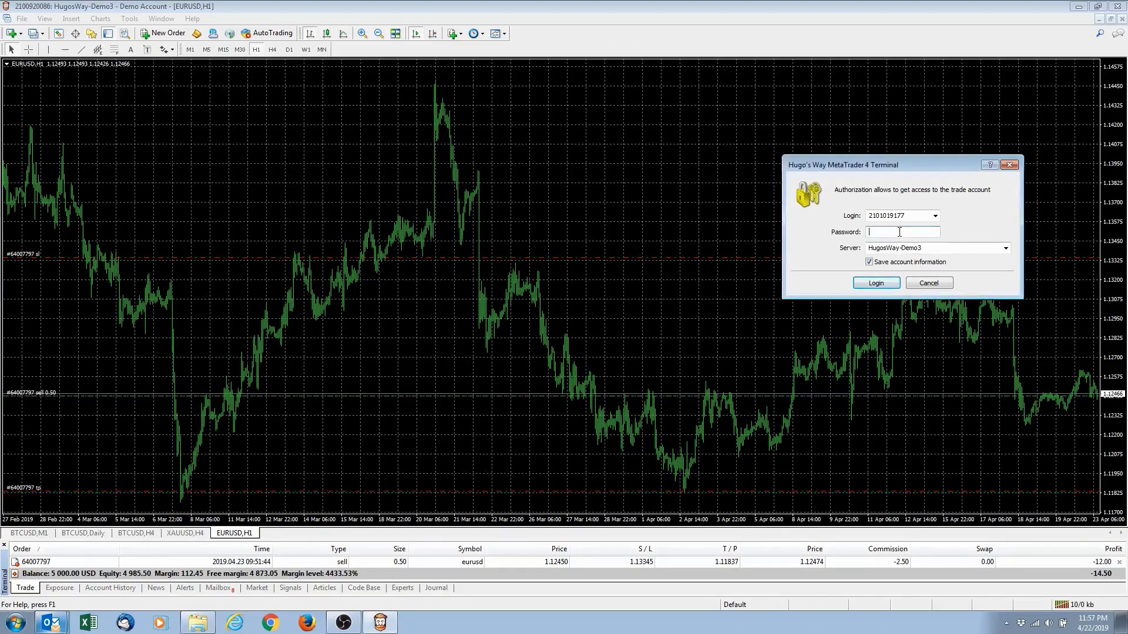
key(ctrl+v)
- Minimize the email, keep server HugosWay-Demo3 selected, and log in
click(52, 624)
click(457, 346)
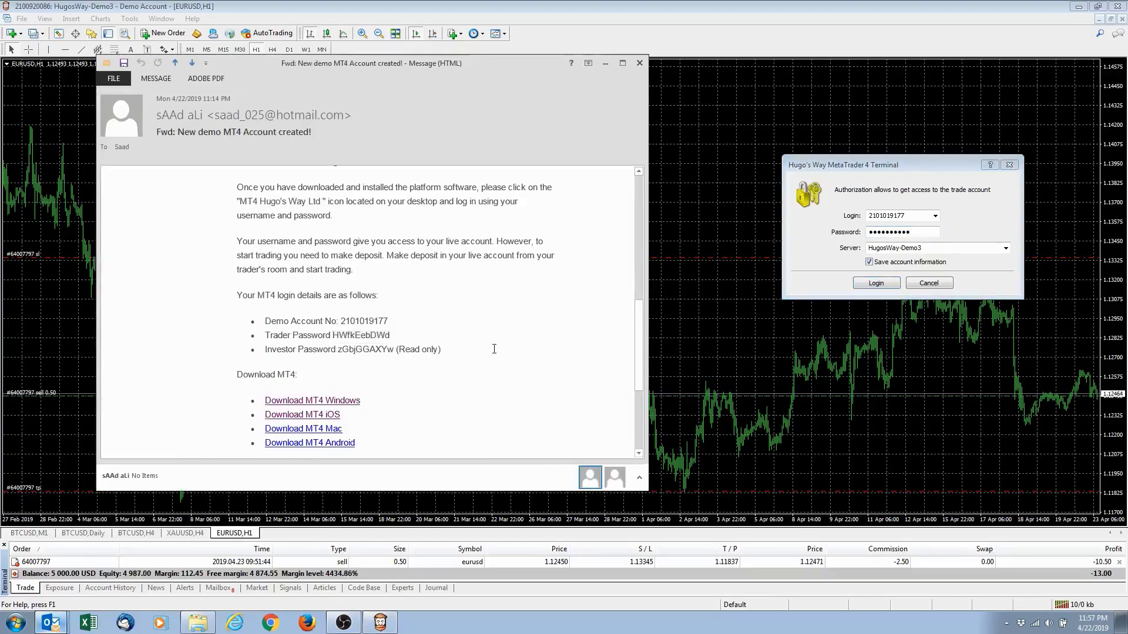
click(603, 64)
drag(908, 165, 516, 126)
click(615, 211)
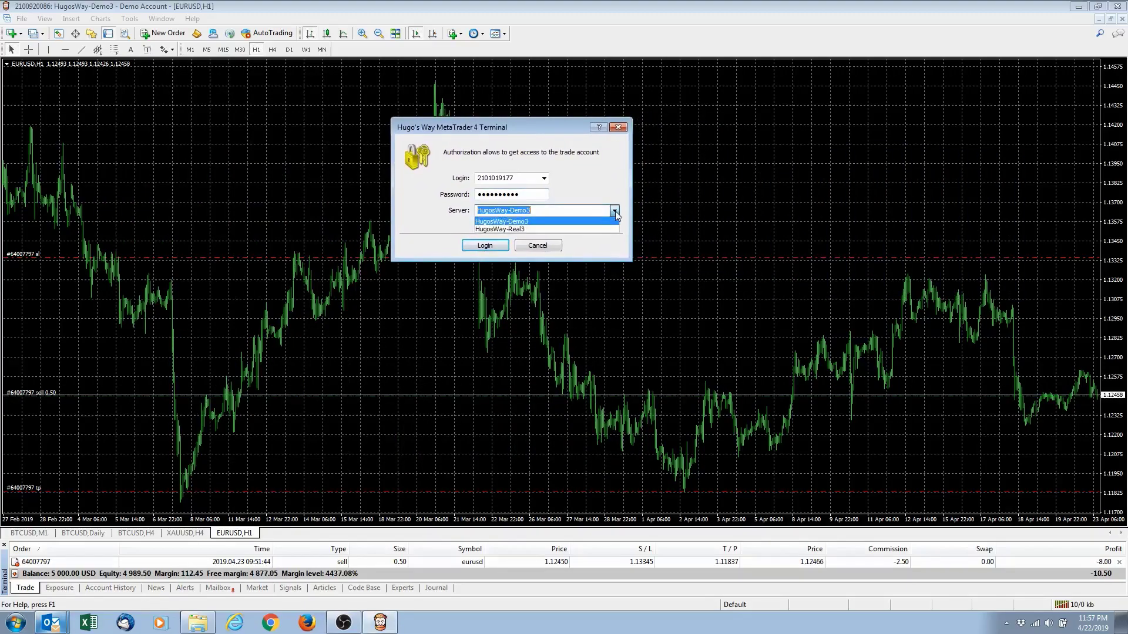
drag(531, 211, 506, 210)
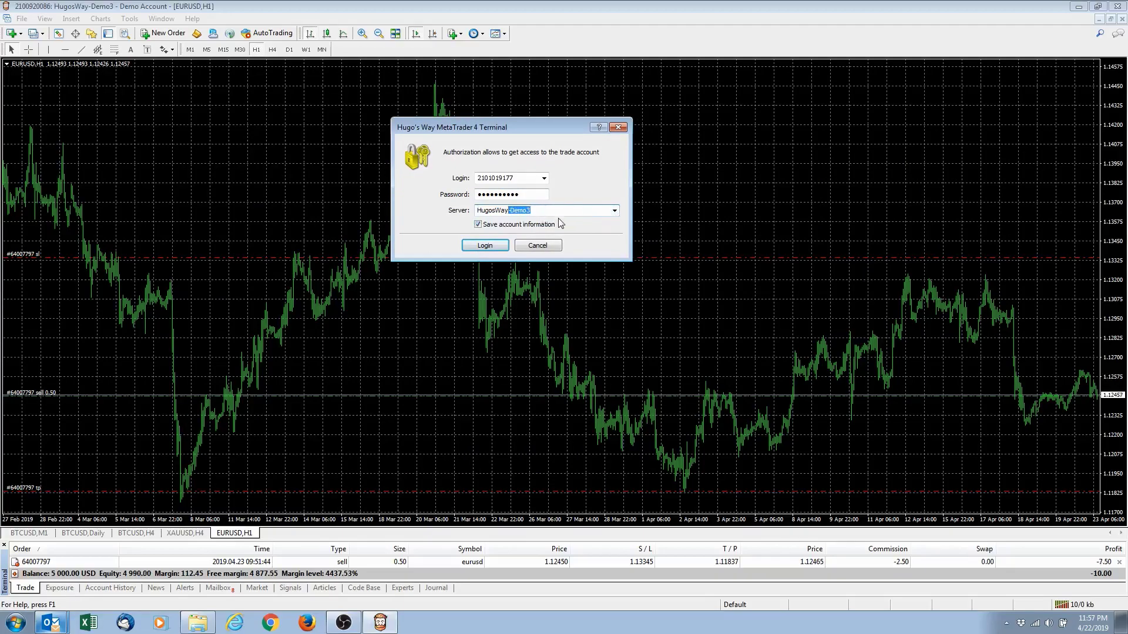
click(553, 212)
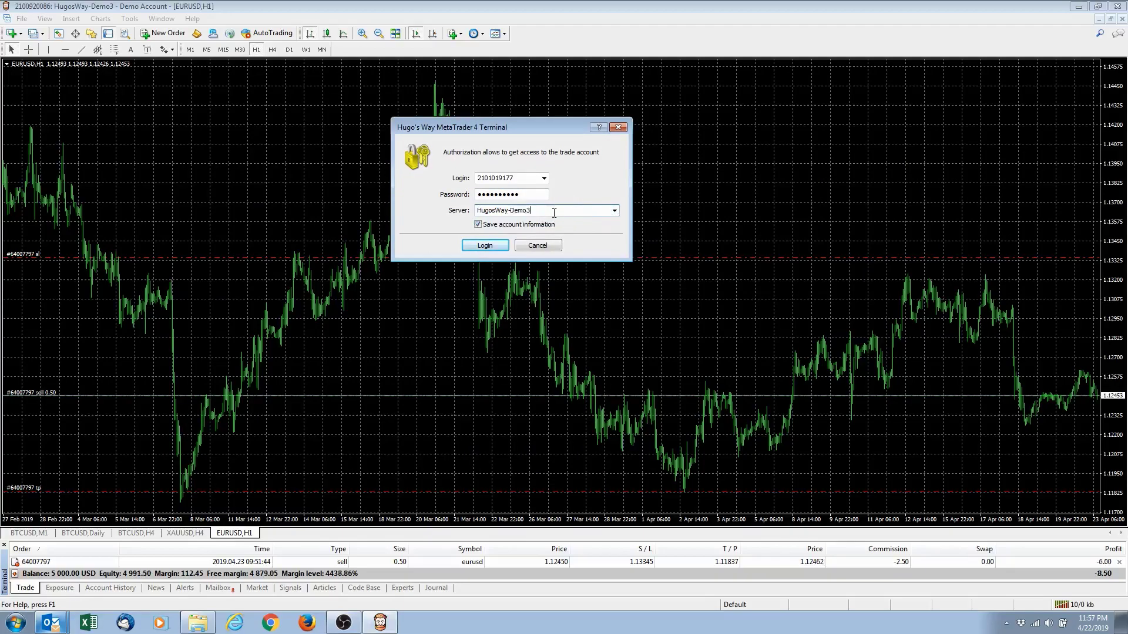
click(484, 247)
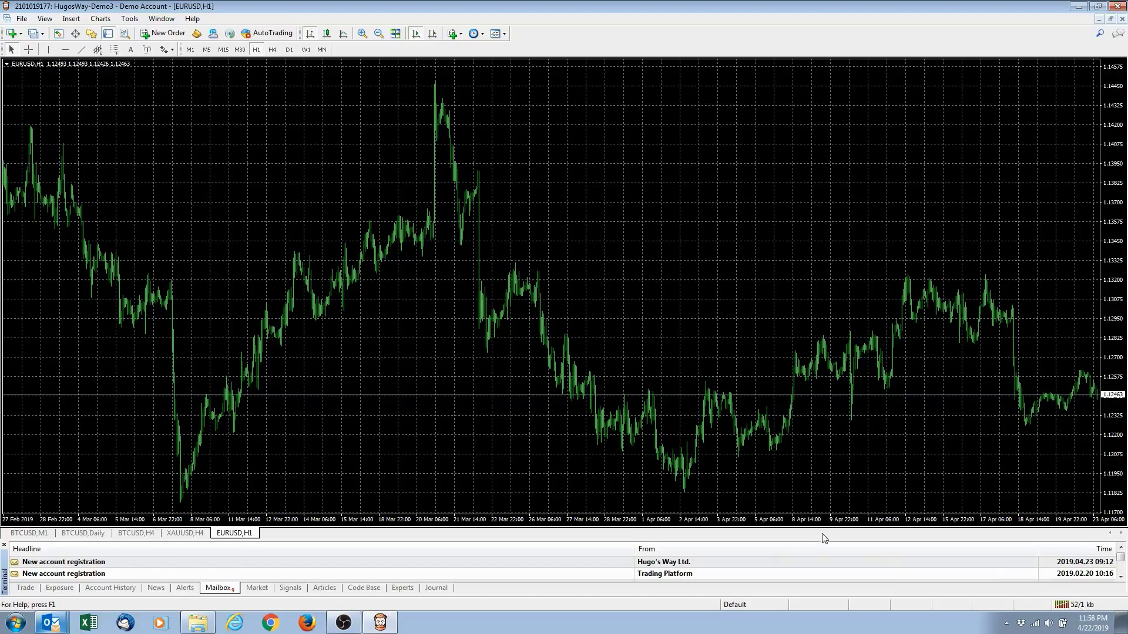
- Enlarge the Mailbox, check the server ping in the status bar, then close the Terminal panel
drag(825, 539, 825, 402)
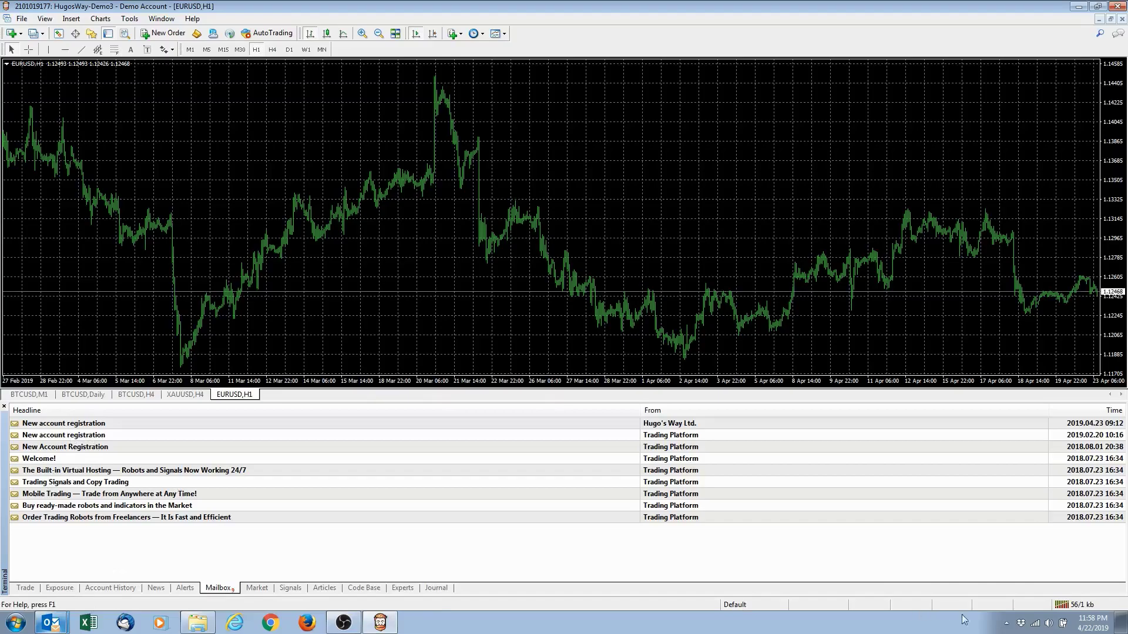
click(1059, 609)
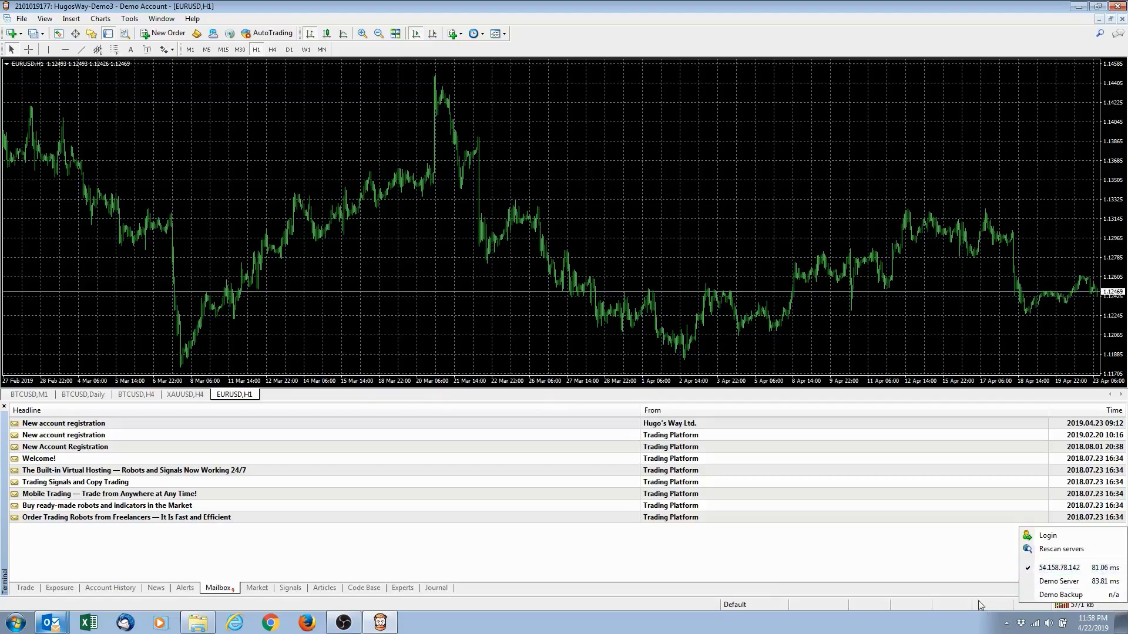
click(988, 568)
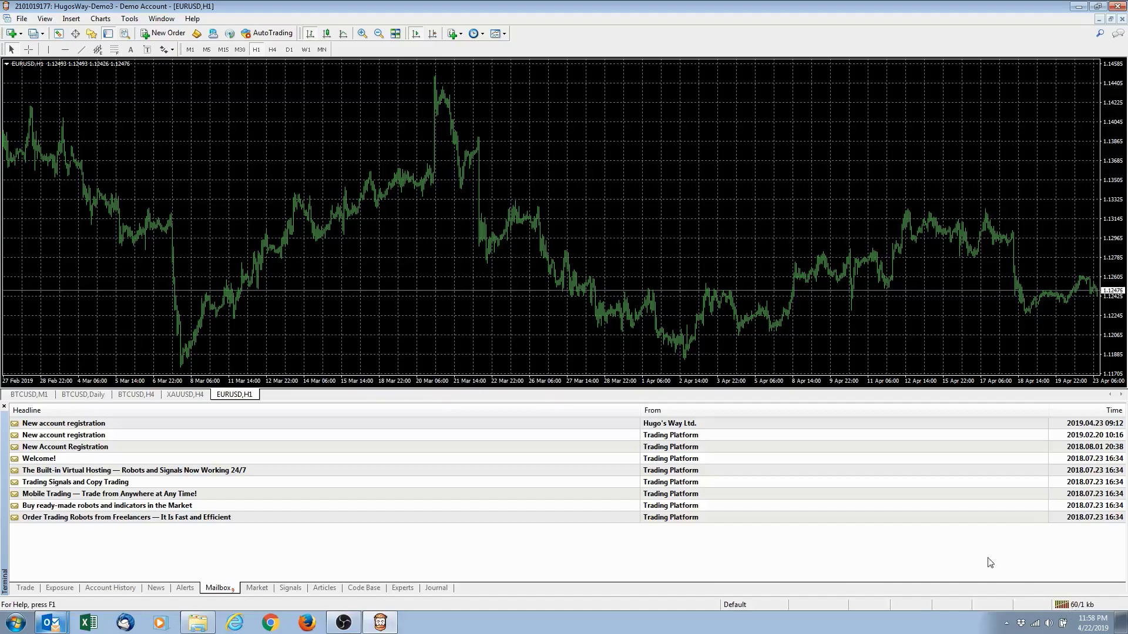
click(1059, 607)
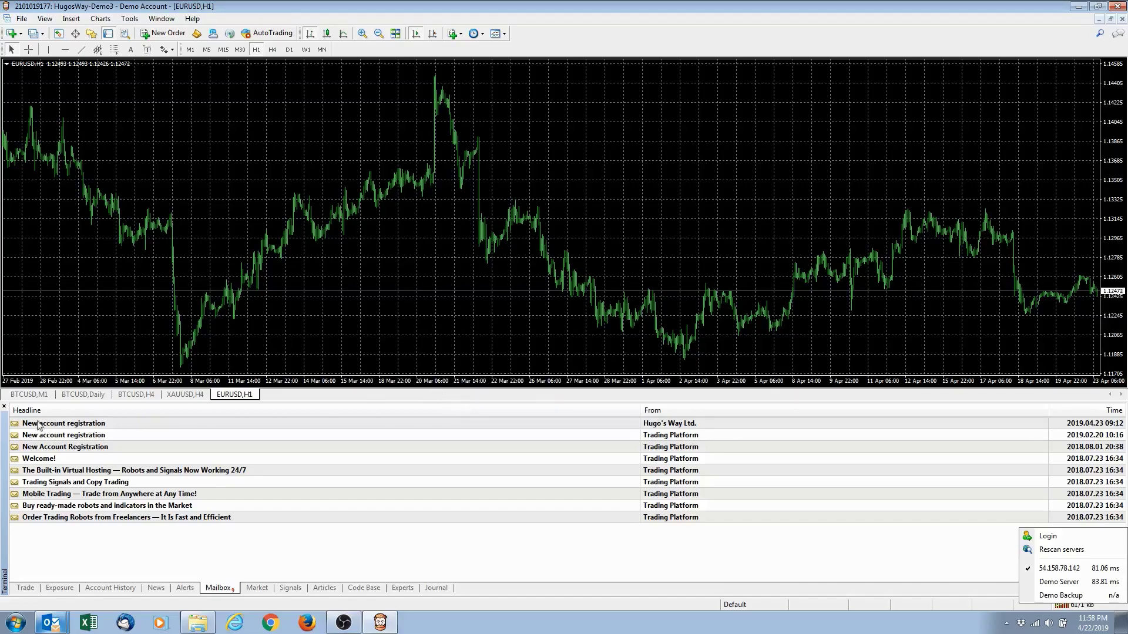
click(5, 406)
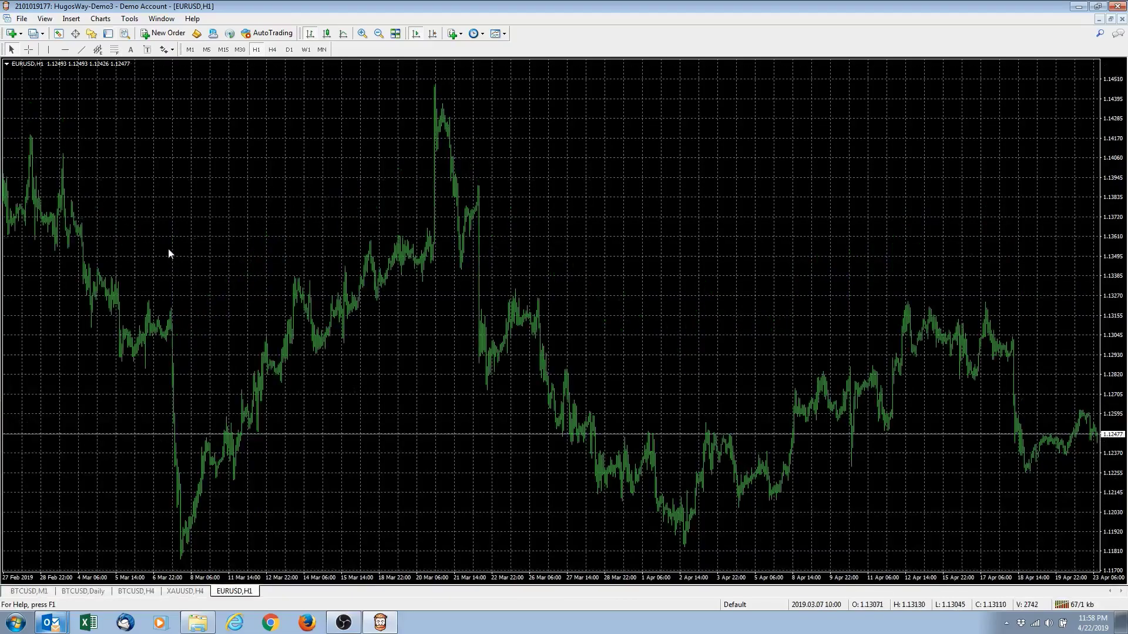